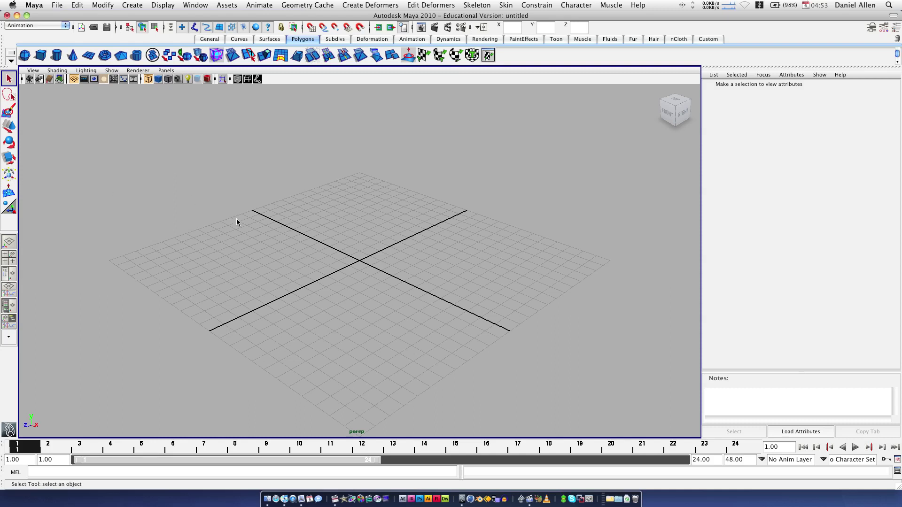
# Draw a large polygon plane, turn on smooth shading, and raise it high above the grid
pyautogui.click(9, 157)
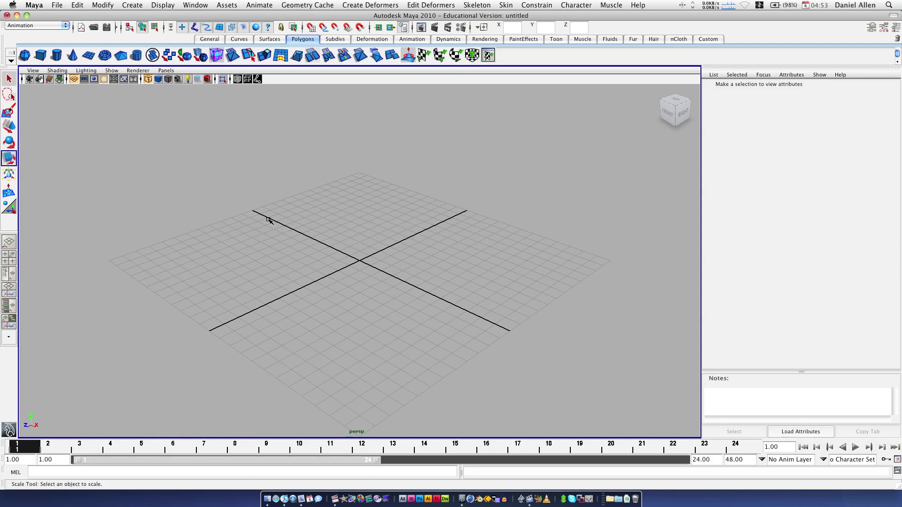
pyautogui.click(46, 55)
pyautogui.click(83, 55)
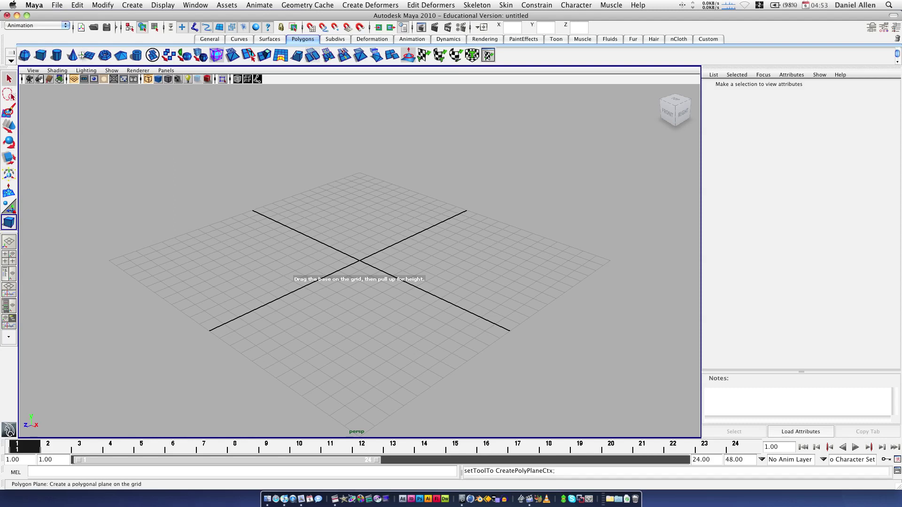
pyautogui.moveTo(187, 271); pyautogui.dragTo(710, 271)
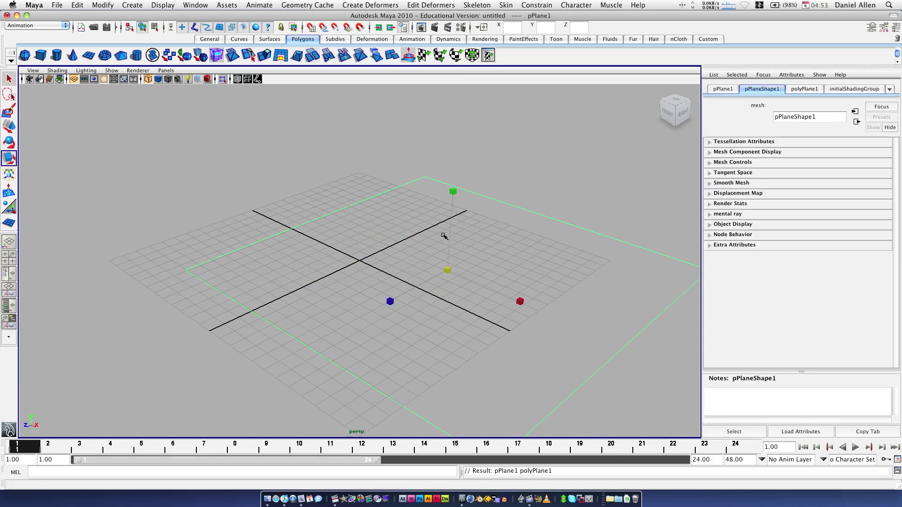
pyautogui.press('5')
pyautogui.press('w')
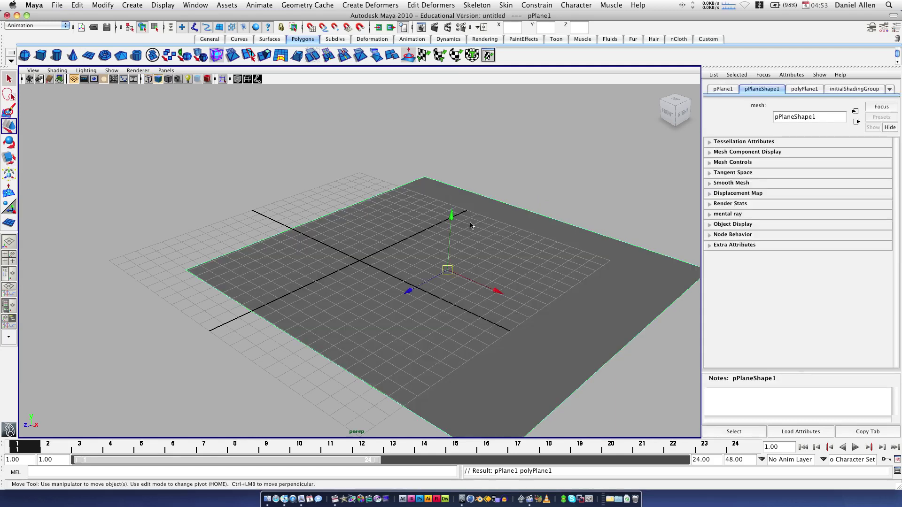
pyautogui.moveTo(450, 217); pyautogui.dragTo(457, 83)
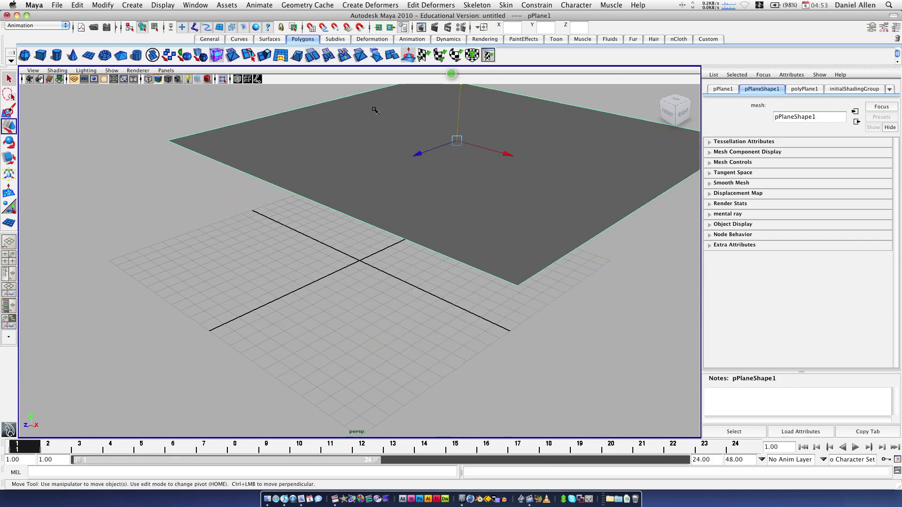
# Create a small cube near the origin and a sphere moved beside it under the plane
pyautogui.click(49, 57)
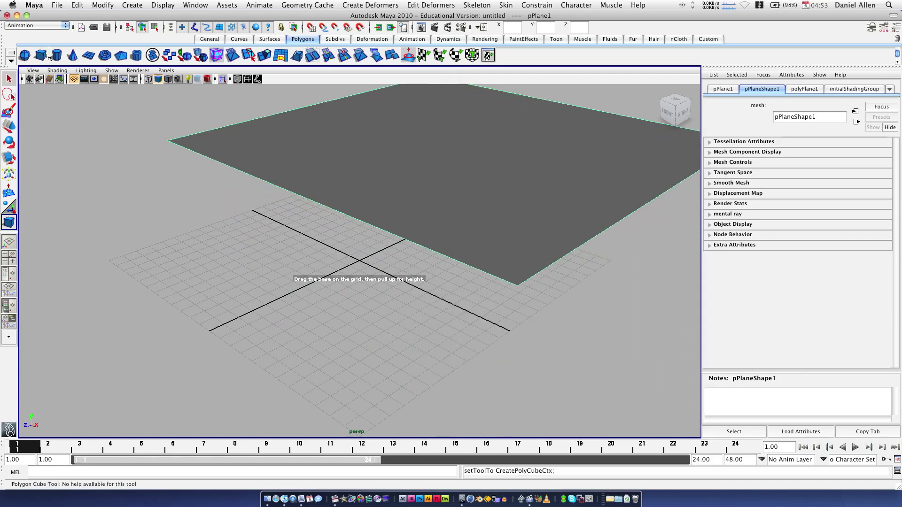
pyautogui.moveTo(282, 275); pyautogui.dragTo(329, 240)
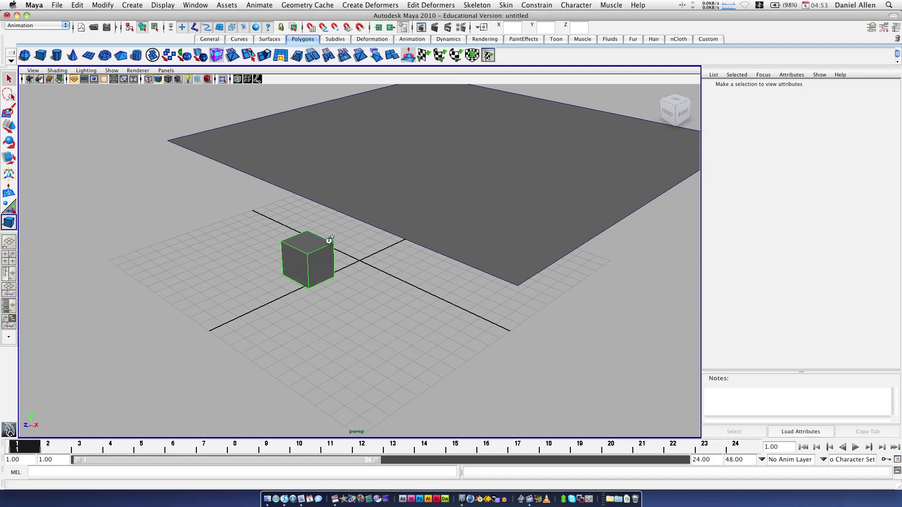
pyautogui.click(27, 58)
pyautogui.moveTo(548, 275); pyautogui.dragTo(485, 278)
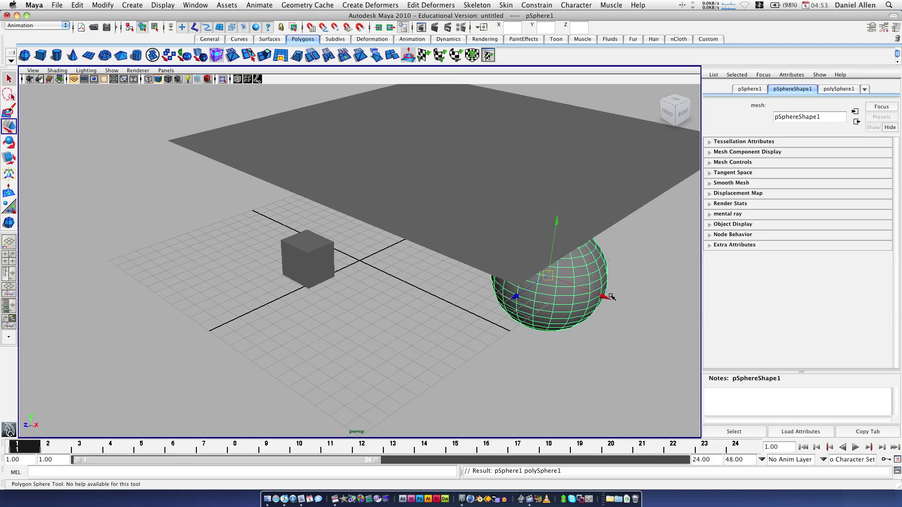
pyautogui.moveTo(611, 296); pyautogui.dragTo(525, 245)
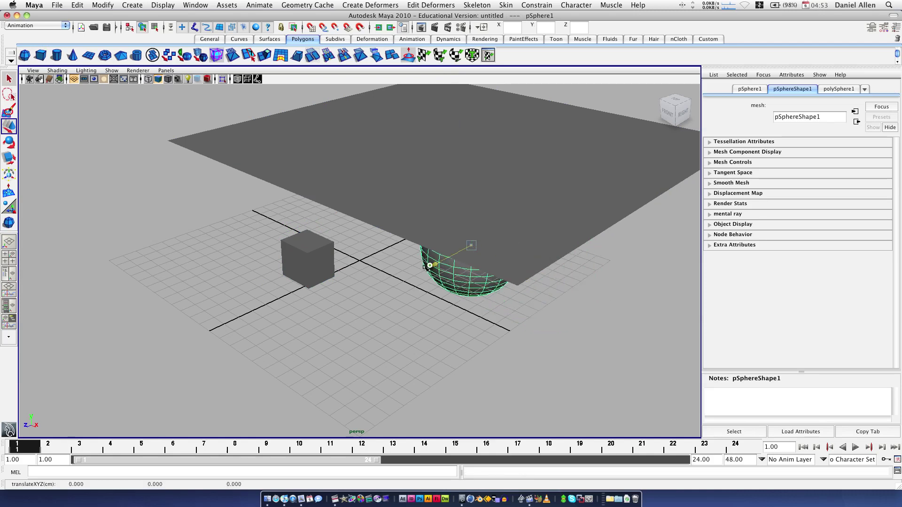
pyautogui.moveTo(425, 267); pyautogui.dragTo(408, 274)
# Select the plane, orbit the camera until it fills the view, and launch Photoshop CS4
pyautogui.click(302, 311)
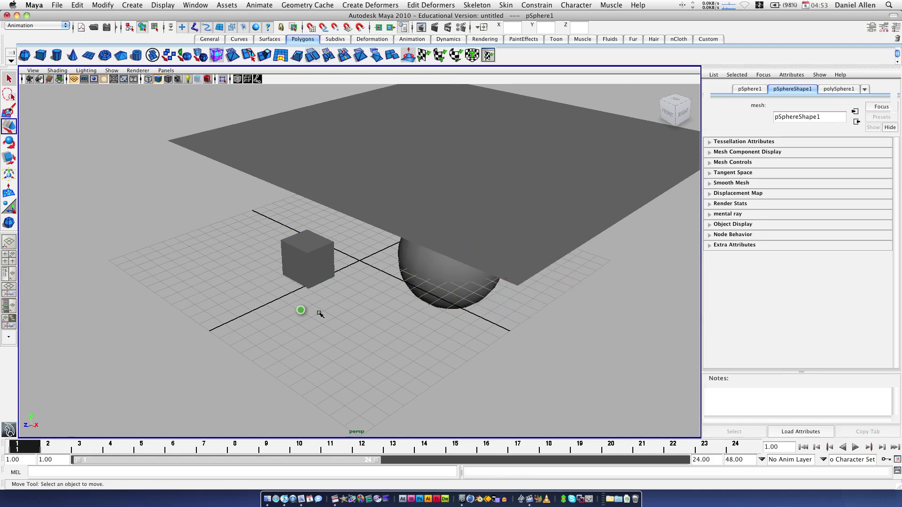
pyautogui.click(378, 188)
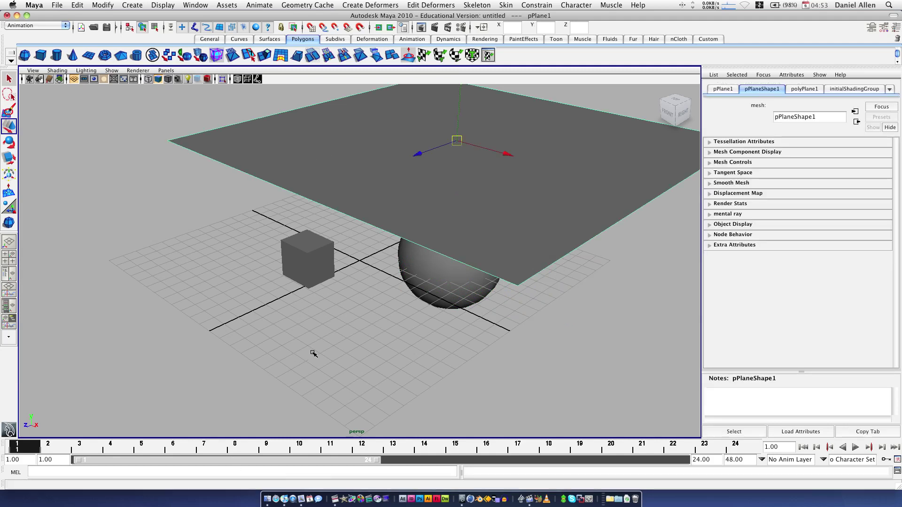
pyautogui.keyDown('alt'); pyautogui.moveTo(402, 196); pyautogui.dragTo(422, 277); pyautogui.keyUp('alt')
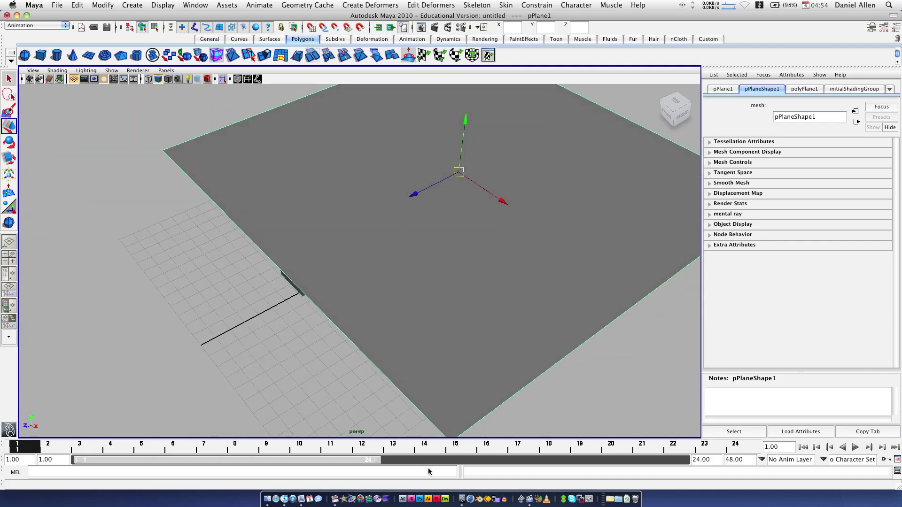
pyautogui.click(418, 500)
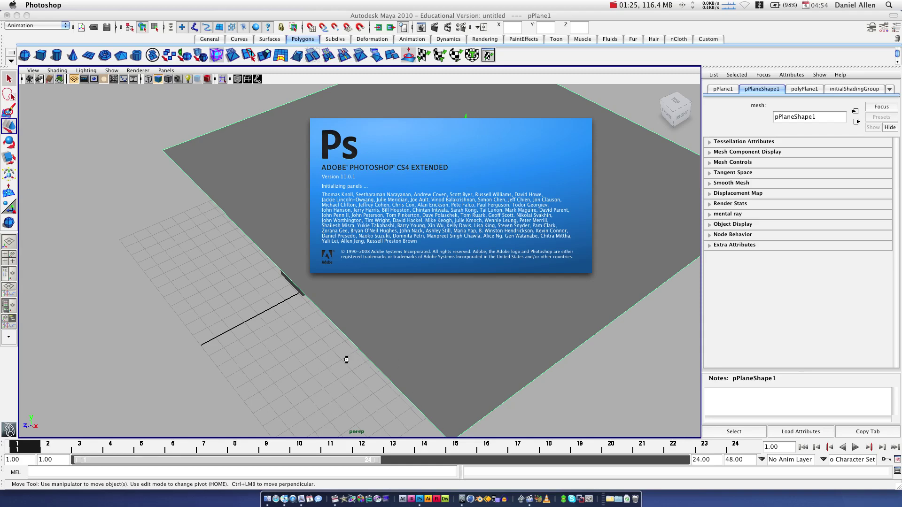
# Quit Maya from its Dock icon so Photoshop's empty workspace is in front
pyautogui.rightClick(337, 499)
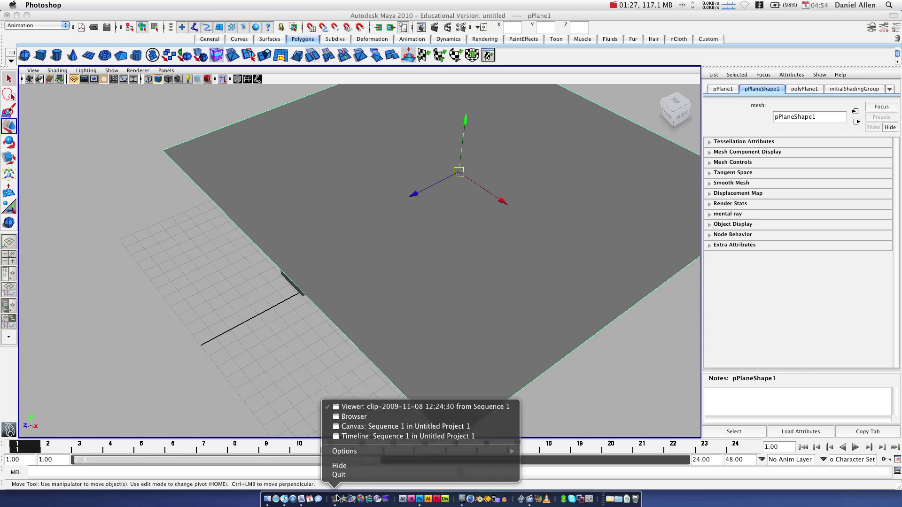
pyautogui.click(338, 475)
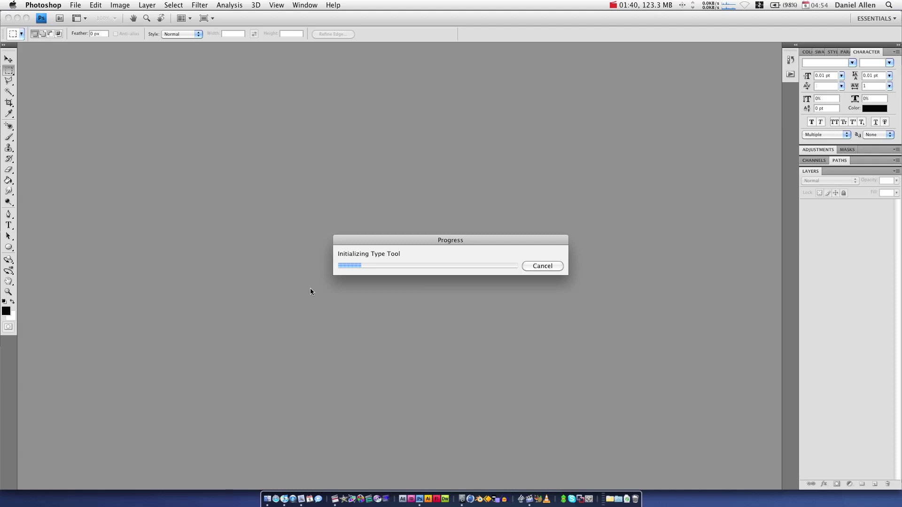
# Create a new A4 document named 'alpha image' at 300 pixels/inch
pyautogui.click(76, 6)
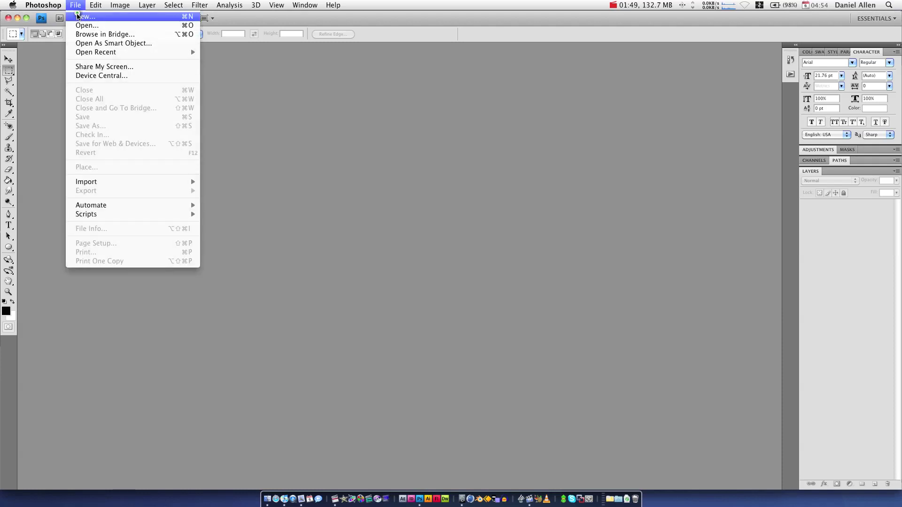
pyautogui.click(80, 16)
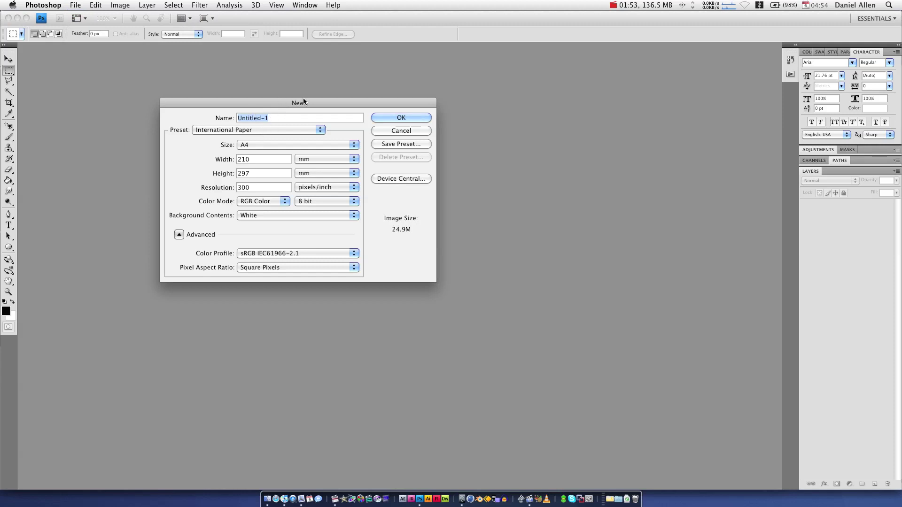
pyautogui.write('alpha image')
pyautogui.press('Return')
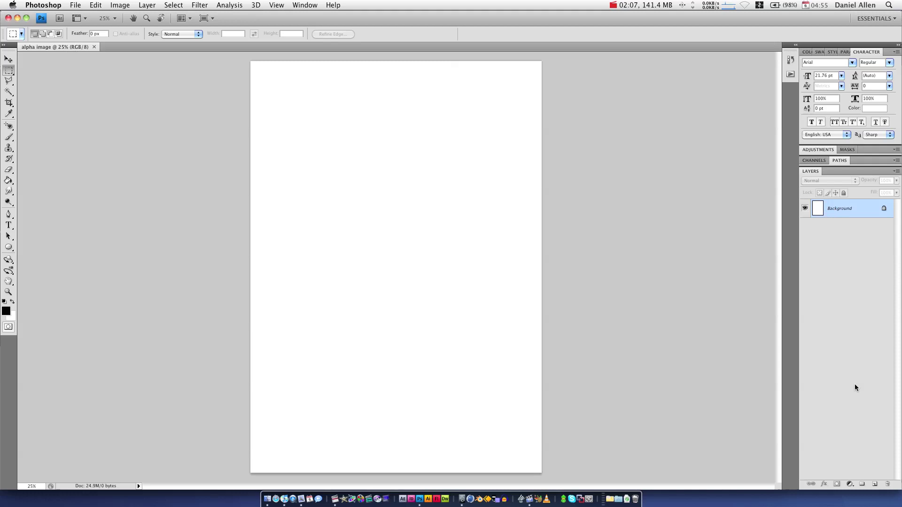
# Convert the Background to Layer 0 and erase the entire white canvas to transparency
pyautogui.doubleClick(841, 211)
pyautogui.press('Return')
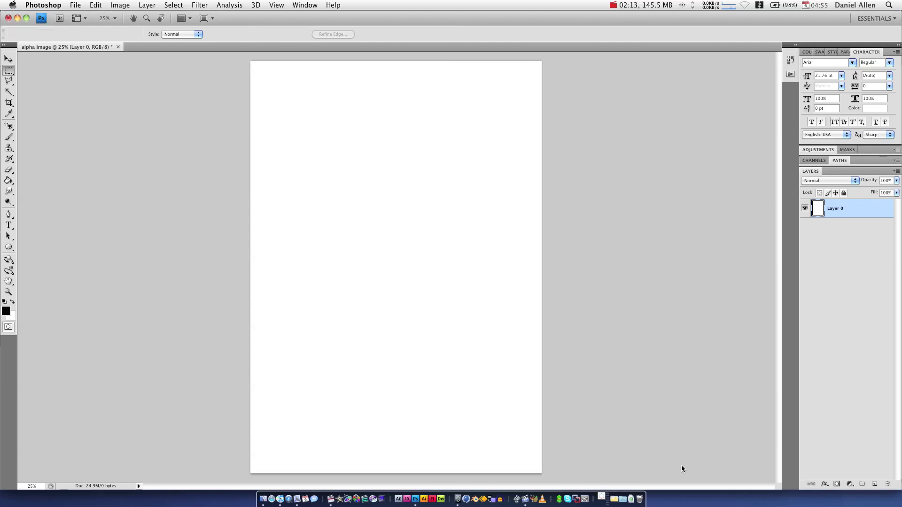
pyautogui.click(826, 210)
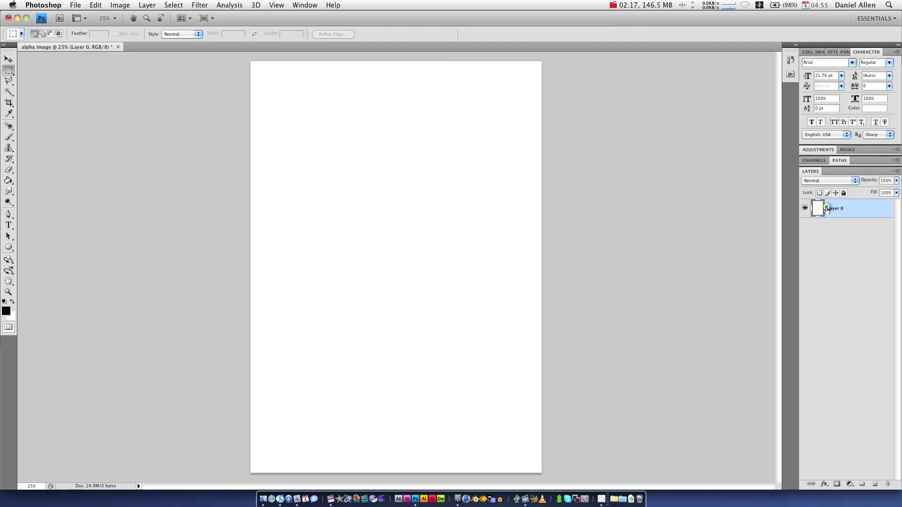
pyautogui.moveTo(826, 209); pyautogui.dragTo(857, 329)
pyautogui.click(9, 169)
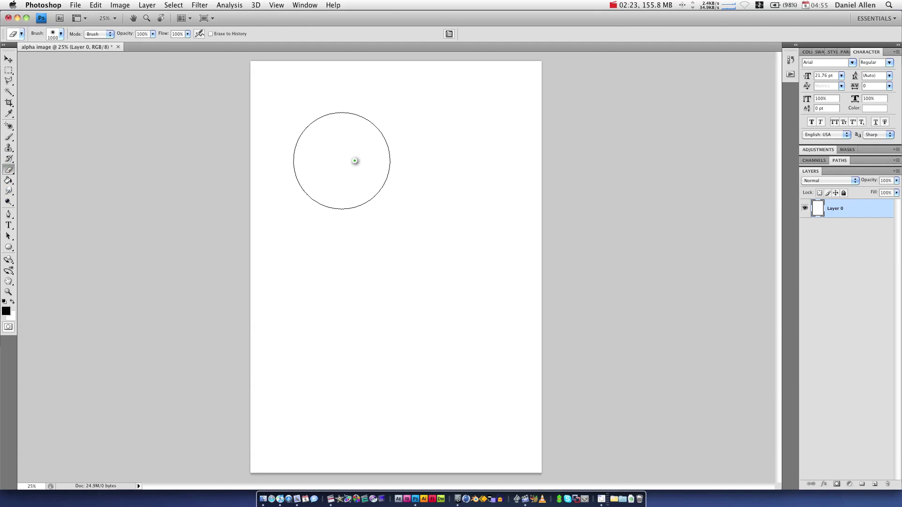
pyautogui.moveTo(329, 155)
pyautogui.mouseDown()
pyautogui.moveTo(380, 193)
pyautogui.moveTo(326, 153)
pyautogui.moveTo(312, 99)
pyautogui.moveTo(346, 67)
pyautogui.moveTo(540, 73)
pyautogui.moveTo(507, 149)
pyautogui.moveTo(534, 202)
pyautogui.moveTo(493, 231)
pyautogui.moveTo(14, 282)
pyautogui.moveTo(383, 310)
pyautogui.moveTo(133, 312)
pyautogui.moveTo(604, 314)
pyautogui.moveTo(597, 374)
pyautogui.moveTo(23, 404)
pyautogui.moveTo(72, 396)
pyautogui.moveTo(613, 409)
pyautogui.moveTo(235, 418)
pyautogui.moveTo(569, 459)
pyautogui.moveTo(584, 438)
pyautogui.moveTo(529, 441)
pyautogui.mouseUp()
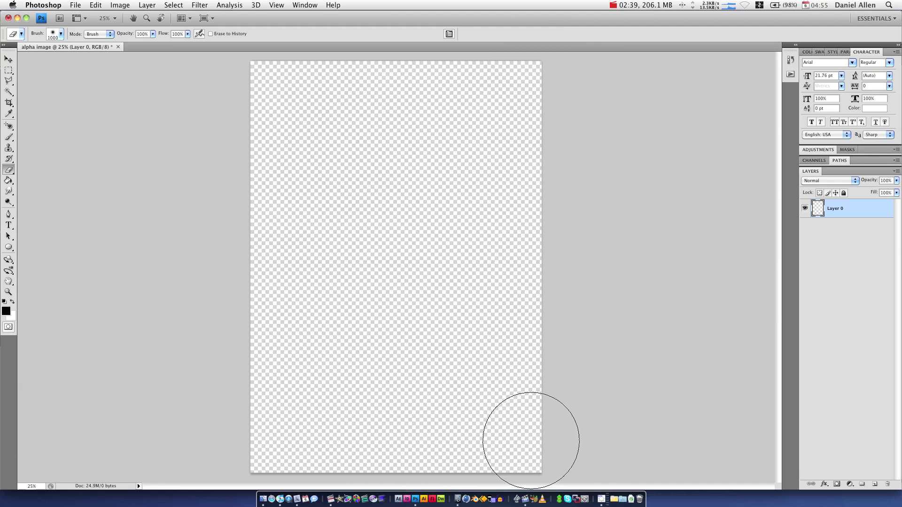
# Brush the letters D, A, N in thick black strokes with an underline beneath
pyautogui.click(8, 138)
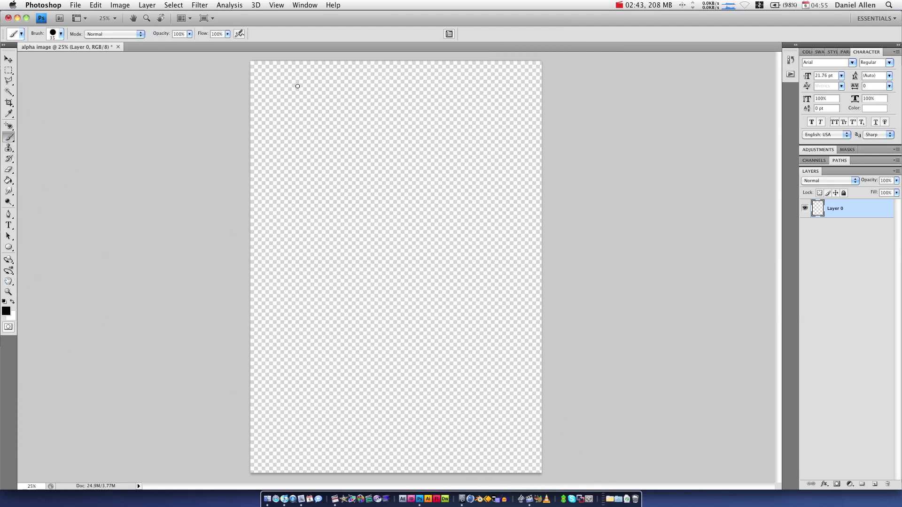
pyautogui.moveTo(297, 86); pyautogui.dragTo(323, 458)
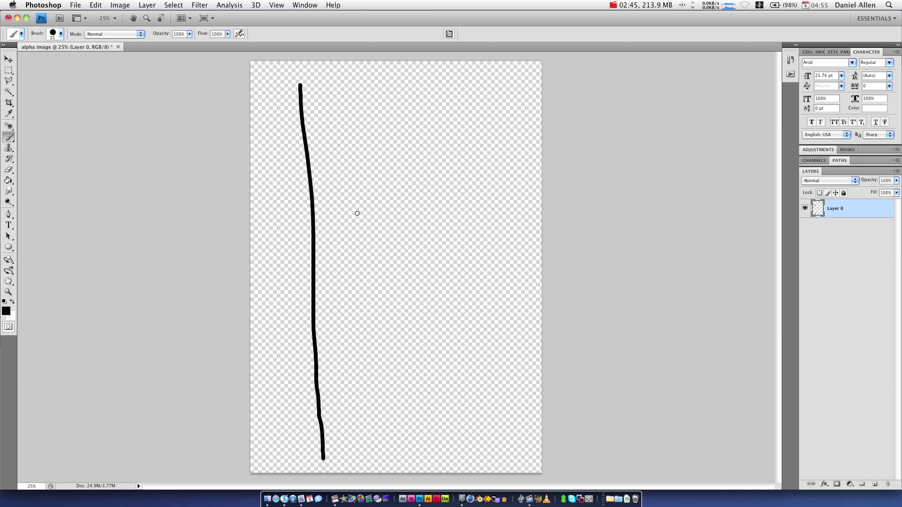
pyautogui.moveTo(290, 99)
pyautogui.mouseDown()
pyautogui.moveTo(343, 126)
pyautogui.moveTo(370, 307)
pyautogui.moveTo(310, 436)
pyautogui.mouseUp()
pyautogui.moveTo(370, 432)
pyautogui.mouseDown()
pyautogui.moveTo(392, 210)
pyautogui.moveTo(406, 174)
pyautogui.moveTo(424, 414)
pyautogui.mouseUp()
pyautogui.moveTo(417, 315); pyautogui.dragTo(461, 312)
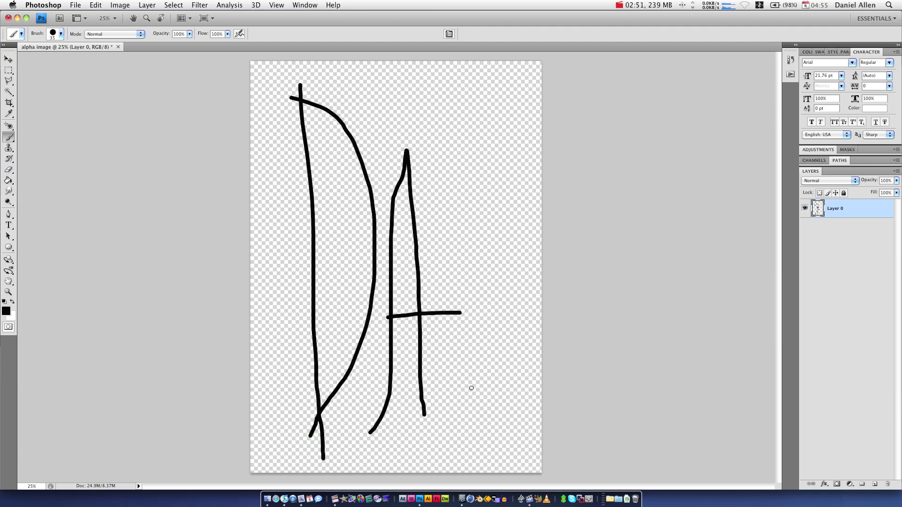
pyautogui.moveTo(467, 399)
pyautogui.mouseDown()
pyautogui.moveTo(467, 355)
pyautogui.moveTo(511, 341)
pyautogui.moveTo(516, 400)
pyautogui.moveTo(520, 192)
pyautogui.mouseUp()
pyautogui.moveTo(337, 446)
pyautogui.mouseDown()
pyautogui.moveTo(535, 445)
pyautogui.moveTo(390, 447)
pyautogui.moveTo(465, 452)
pyautogui.mouseUp()
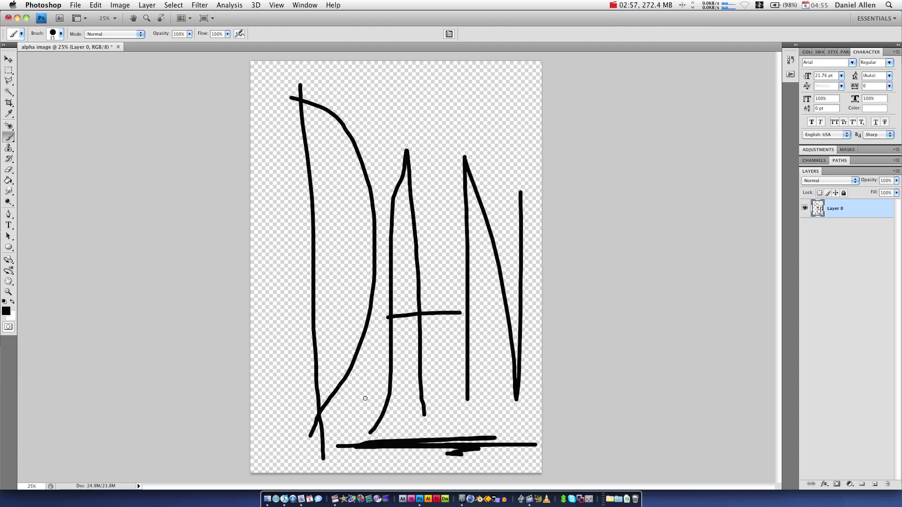
# Save the drawing as alpha image.psd with maximized compatibility
pyautogui.click(71, 5)
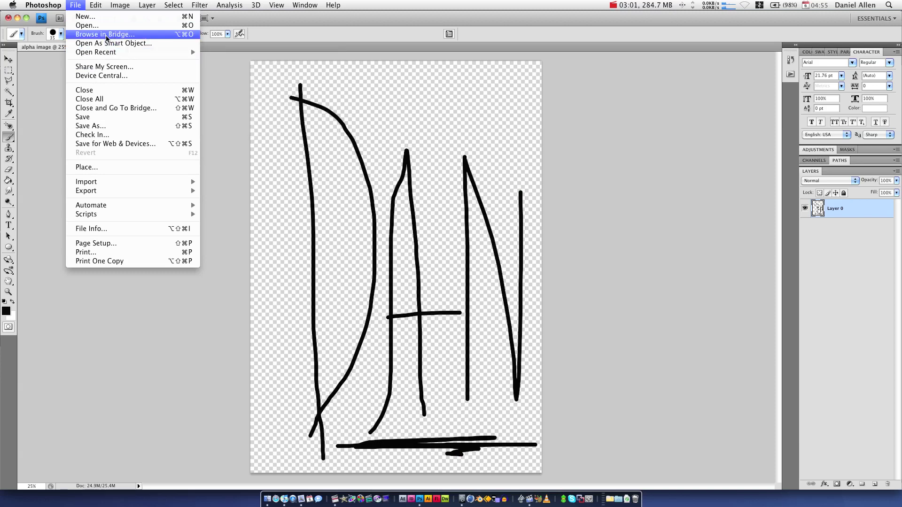
pyautogui.click(97, 125)
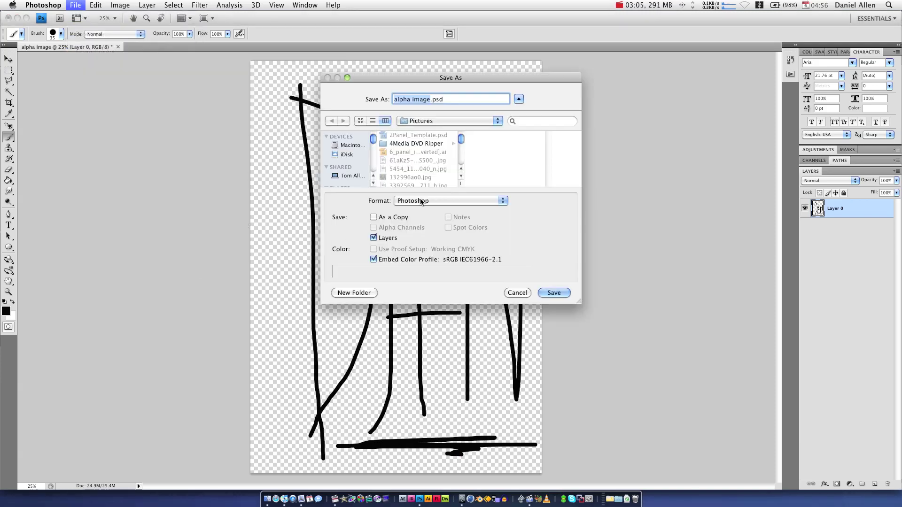
pyautogui.click(421, 201)
pyautogui.click(521, 207)
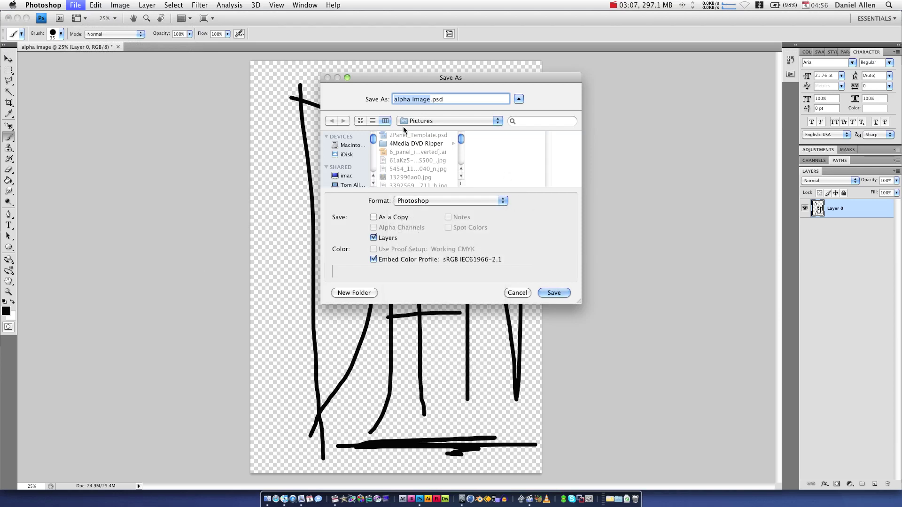
pyautogui.click(373, 217)
pyautogui.click(374, 217)
pyautogui.click(541, 292)
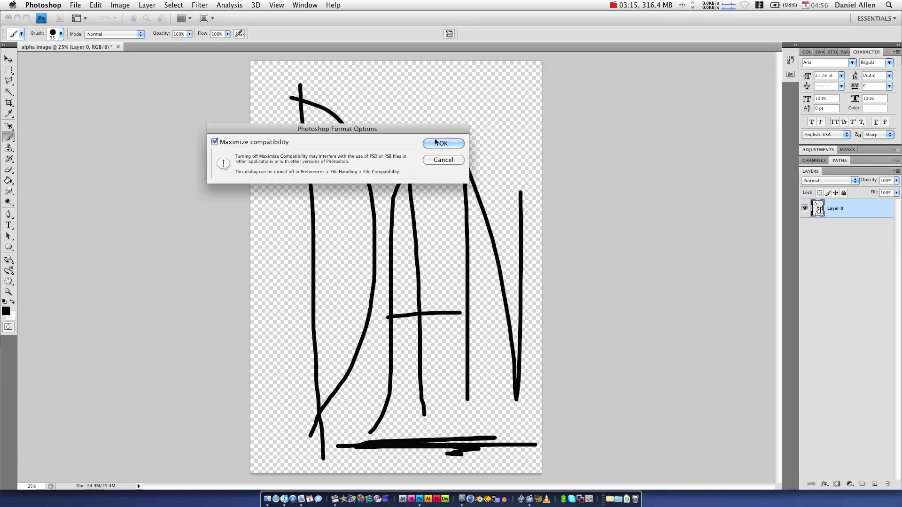
pyautogui.click(441, 143)
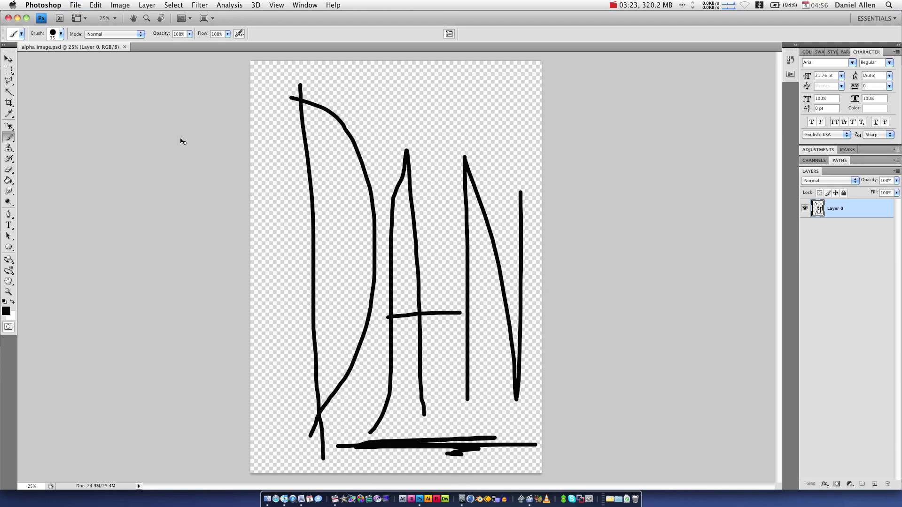
# Save a PNG copy named alpha image.png with Interlace set to None
pyautogui.press('super+shift+s')
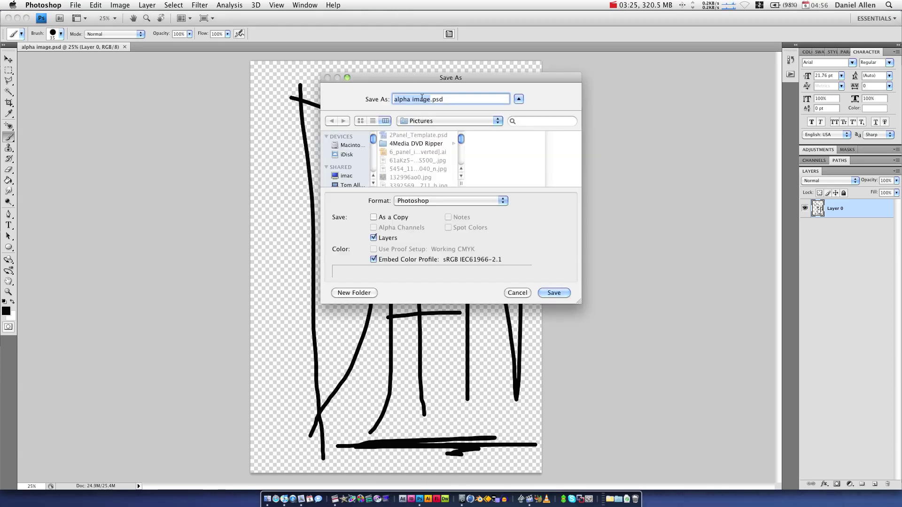
pyautogui.click(430, 201)
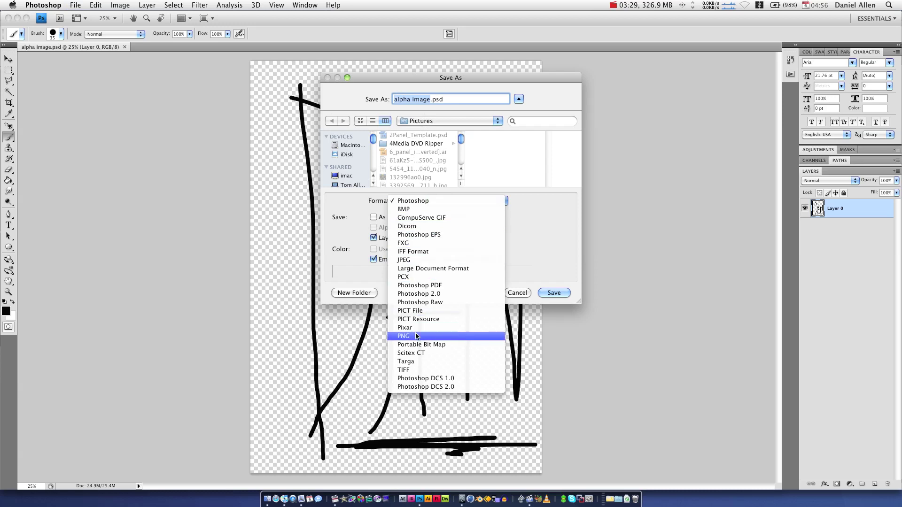
pyautogui.click(430, 334)
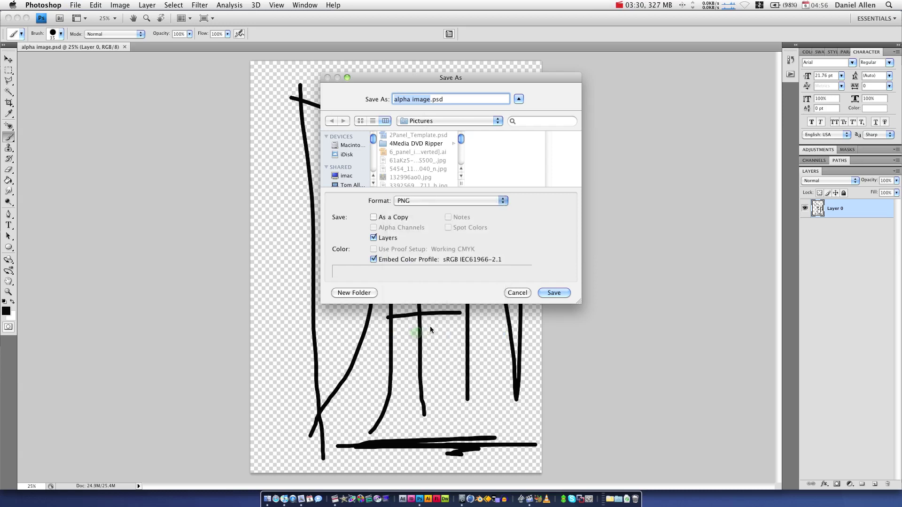
pyautogui.click(552, 293)
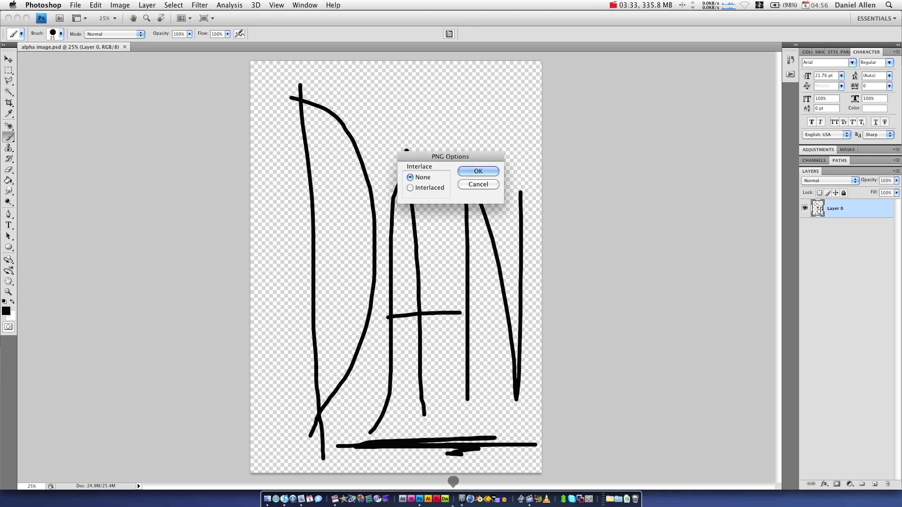
pyautogui.press('Return')
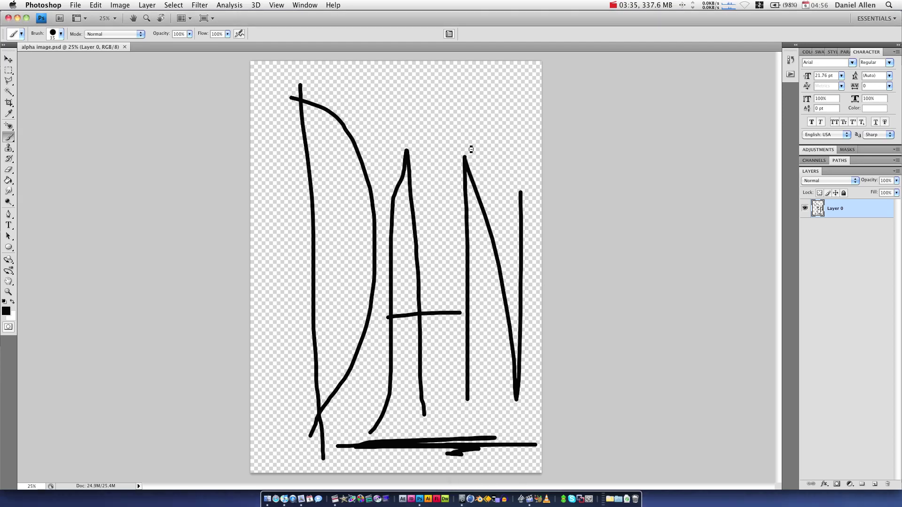
# Back in Maya, show the Hypershade/Persp layout and create the Phong material phong1
pyautogui.click(463, 500)
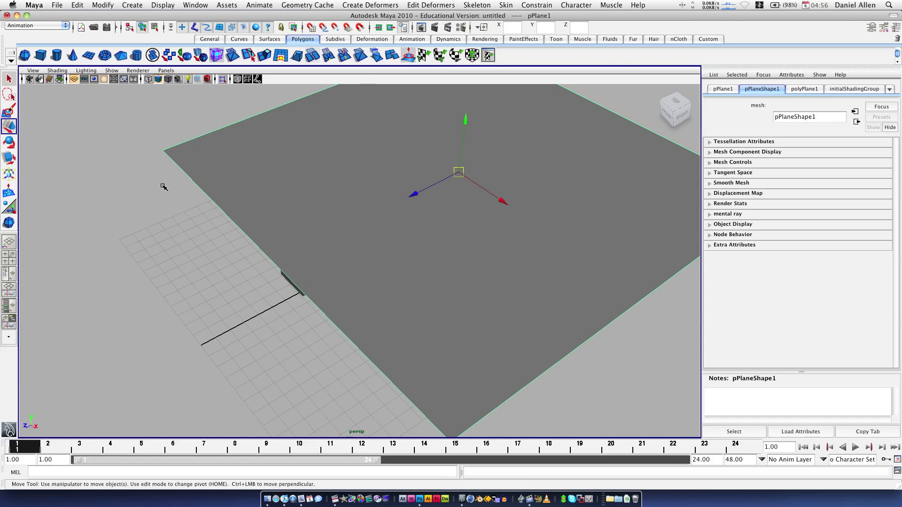
pyautogui.click(11, 309)
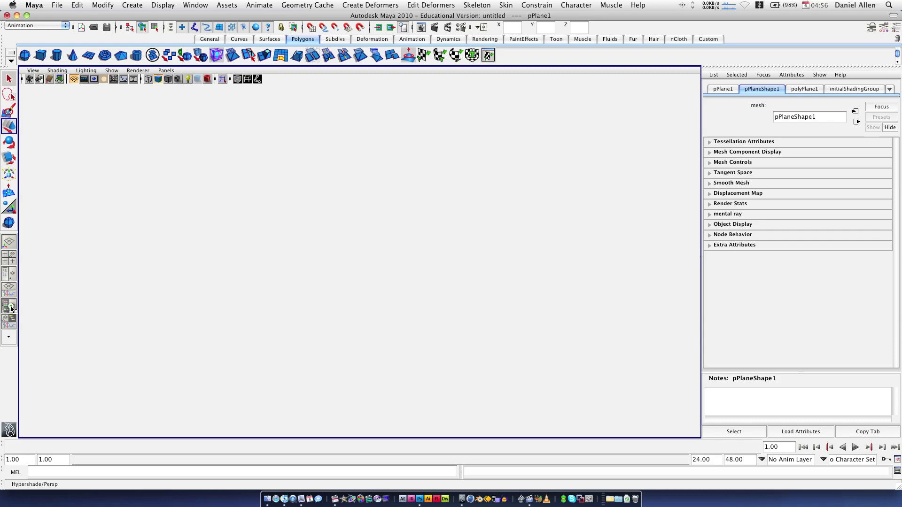
pyautogui.click(9, 313)
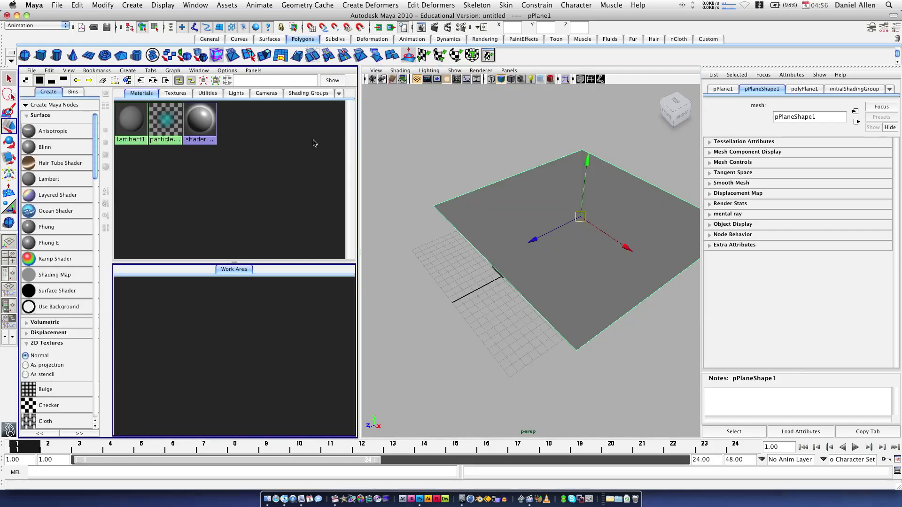
pyautogui.click(209, 199)
pyautogui.click(34, 226)
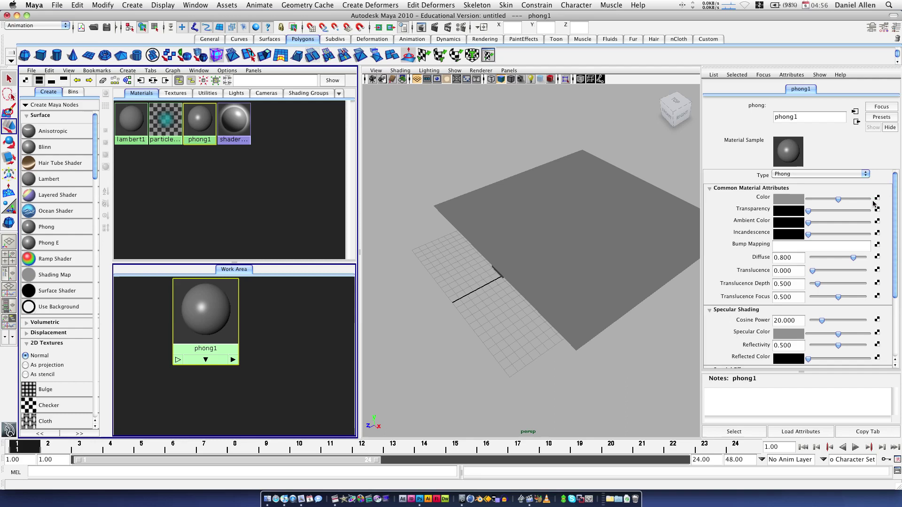
# Connect a File texture node to phong1's Color and browse for its image
pyautogui.click(877, 197)
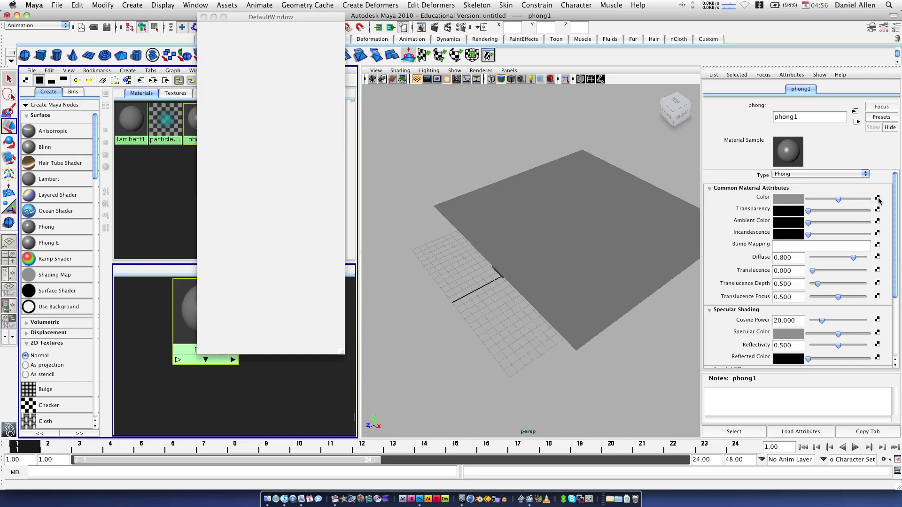
pyautogui.click(283, 126)
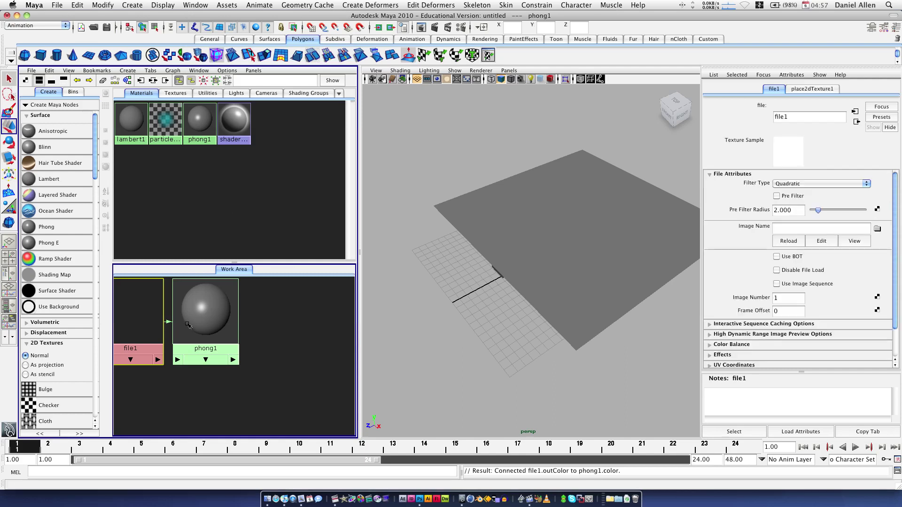
pyautogui.click(877, 229)
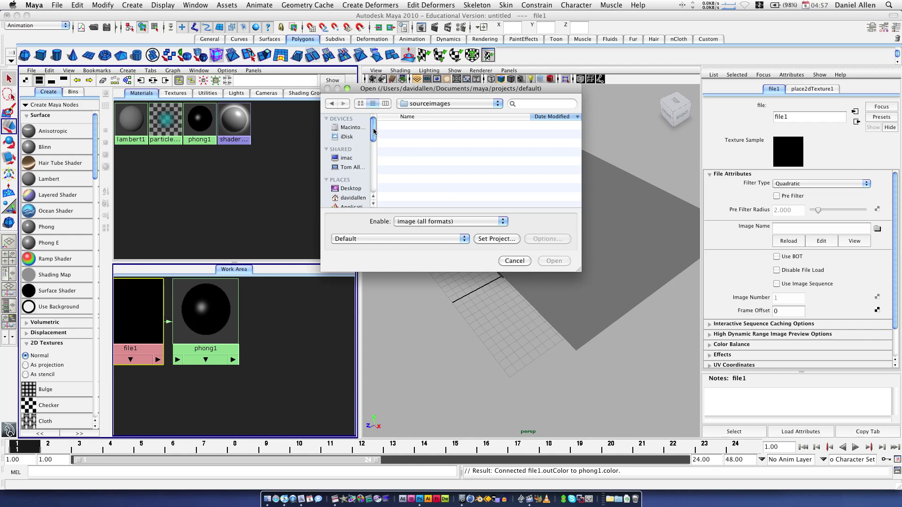
# Locate alpha image.png in the Pictures folder and load it as the texture image
pyautogui.moveTo(373, 130); pyautogui.dragTo(374, 157)
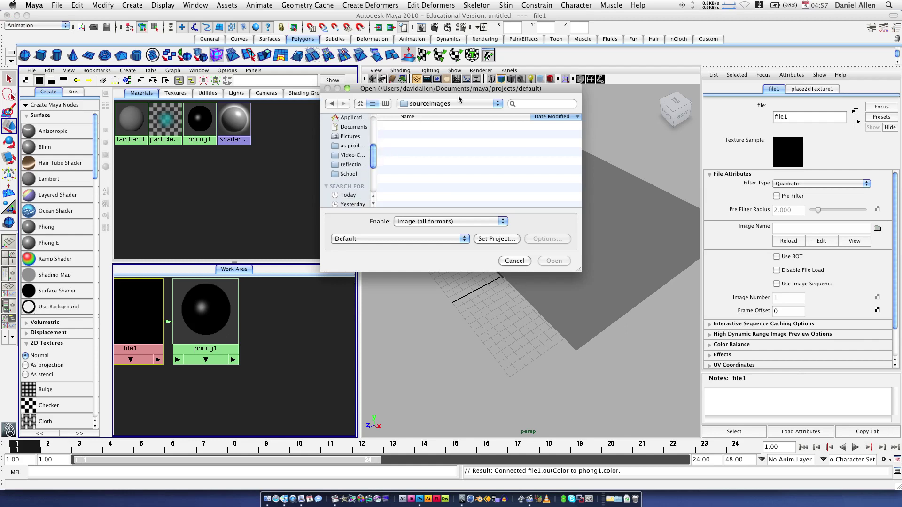
pyautogui.click(543, 102)
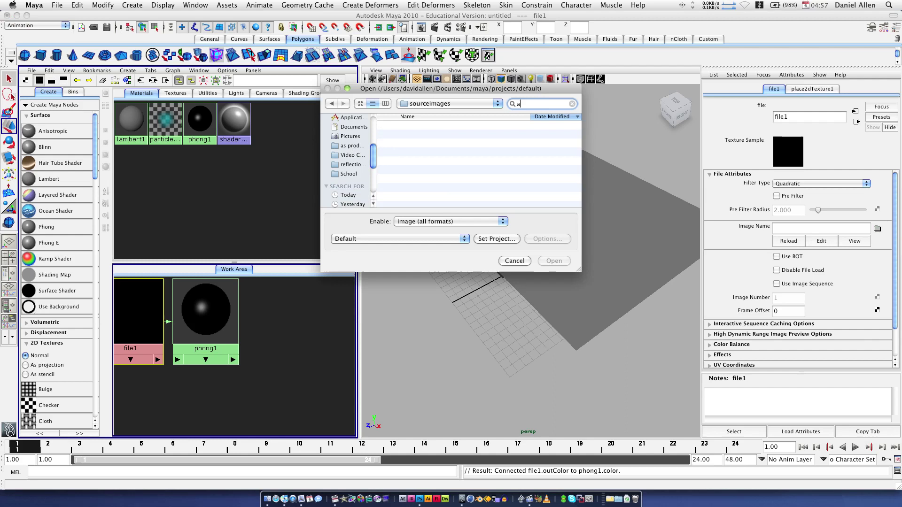
pyautogui.write('alpha imga')
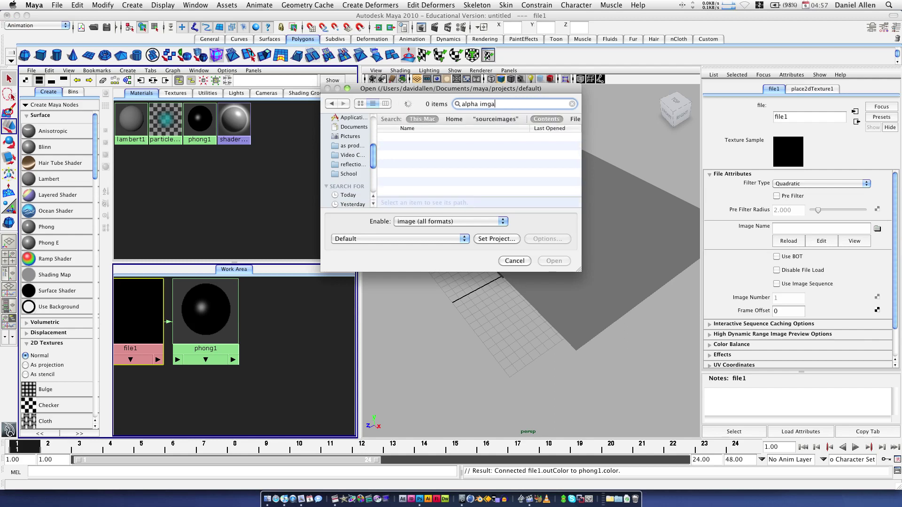
pyautogui.write('eage')
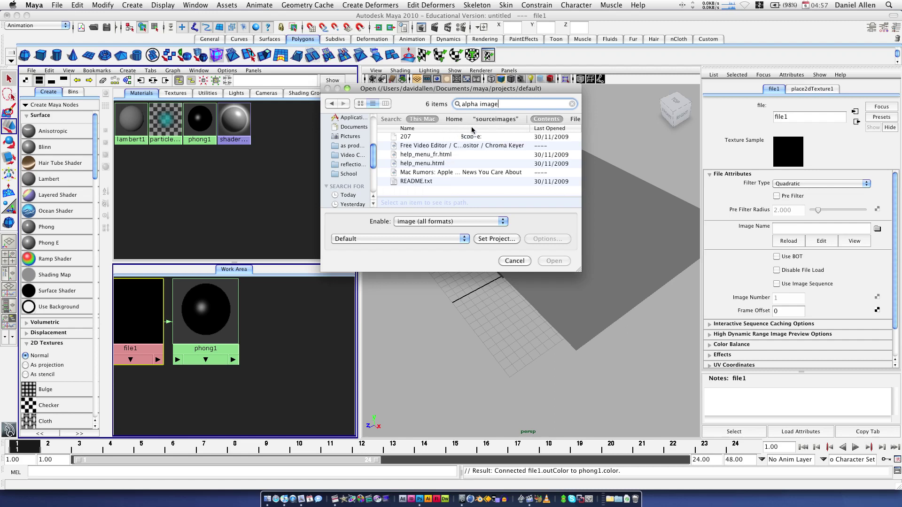
pyautogui.click(491, 121)
pyautogui.write('.png')
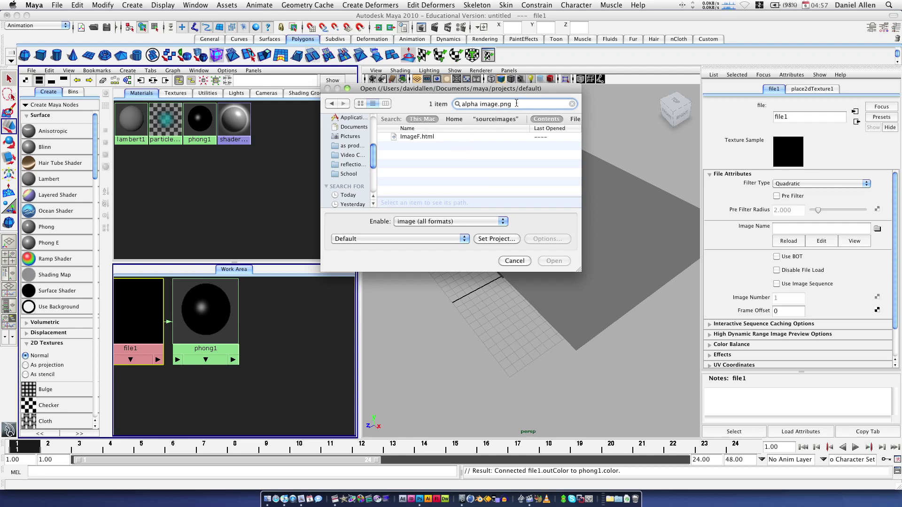
pyautogui.click(419, 499)
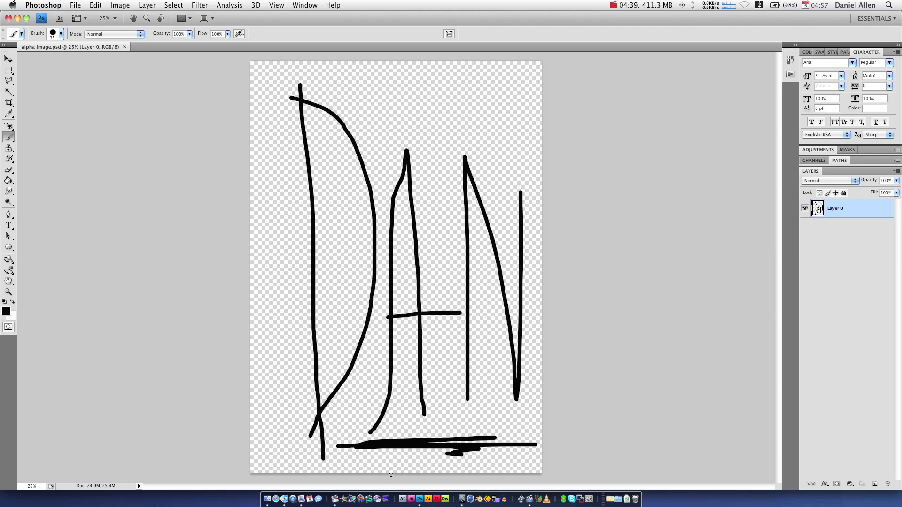
pyautogui.click(460, 500)
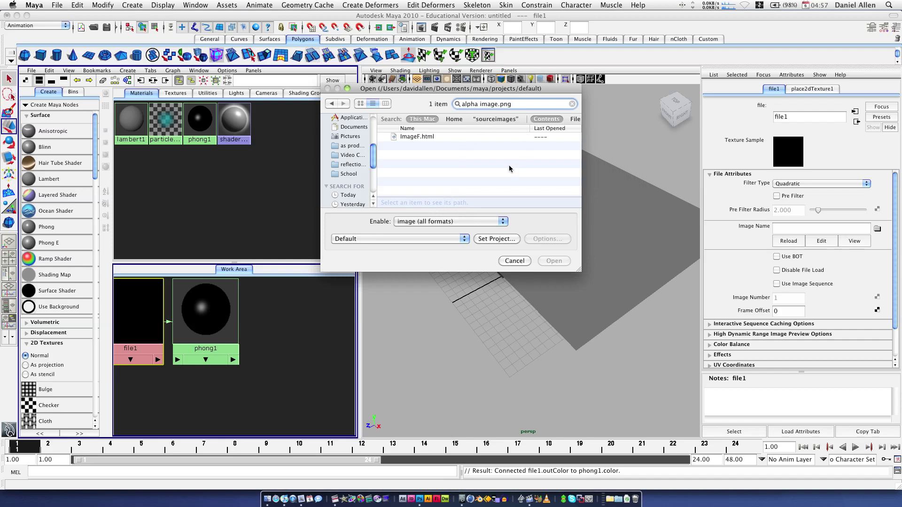
pyautogui.press('BackSpace')
pyautogui.press('BackSpace')
pyautogui.press('BackSpace')
pyautogui.press('BackSpace')
pyautogui.press('BackSpace')
pyautogui.press('BackSpace')
pyautogui.press('BackSpace')
pyautogui.press('BackSpace')
pyautogui.press('BackSpace')
pyautogui.press('BackSpace')
pyautogui.press('BackSpace')
pyautogui.press('BackSpace')
pyautogui.press('BackSpace')
pyautogui.press('BackSpace')
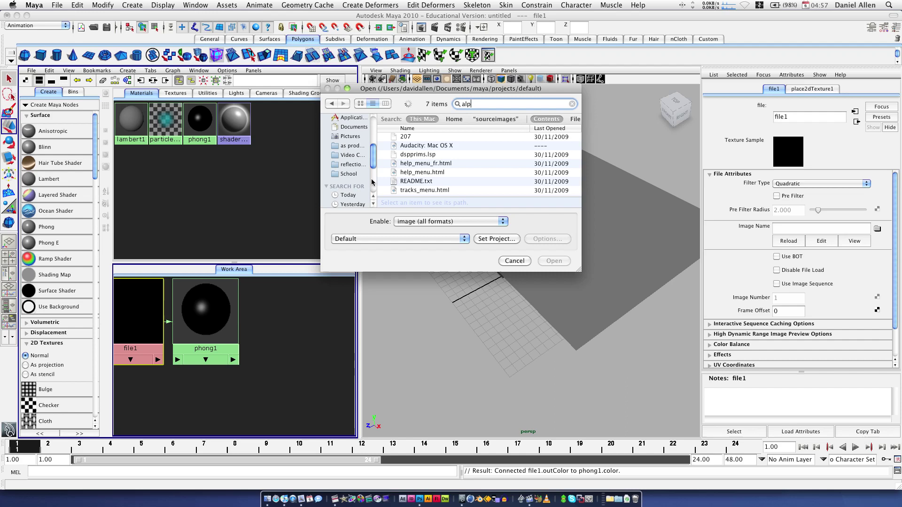
pyautogui.click(353, 137)
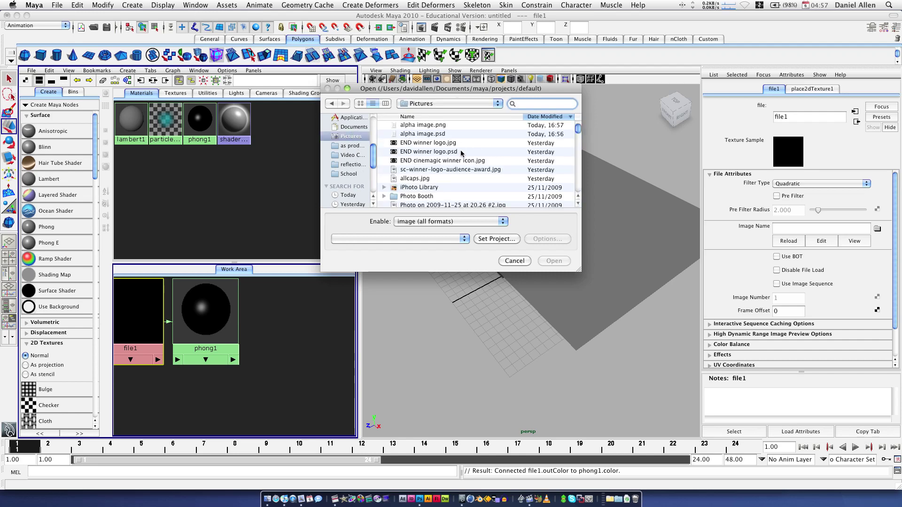
pyautogui.click(418, 126)
pyautogui.click(552, 261)
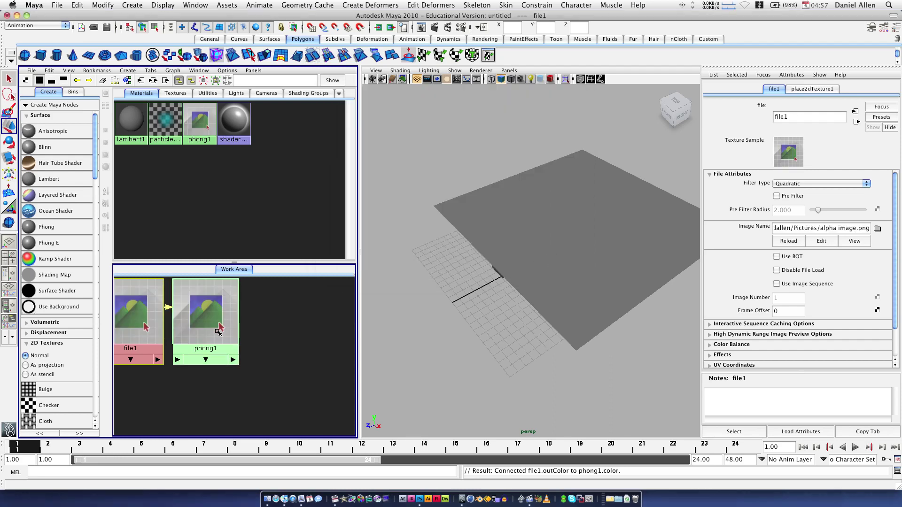
# Assign the phong1 material to the selected plane from the Hypershade, then deselect
pyautogui.moveTo(211, 321); pyautogui.dragTo(294, 347)
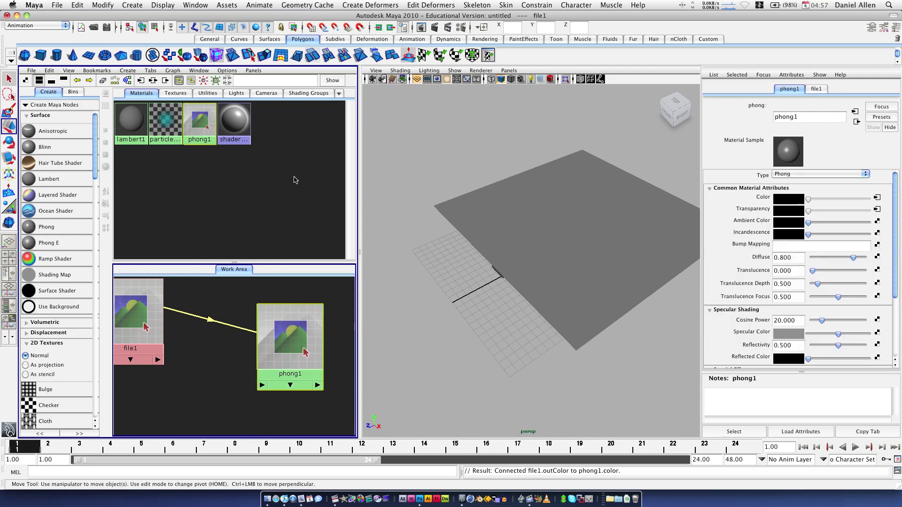
pyautogui.click(210, 118)
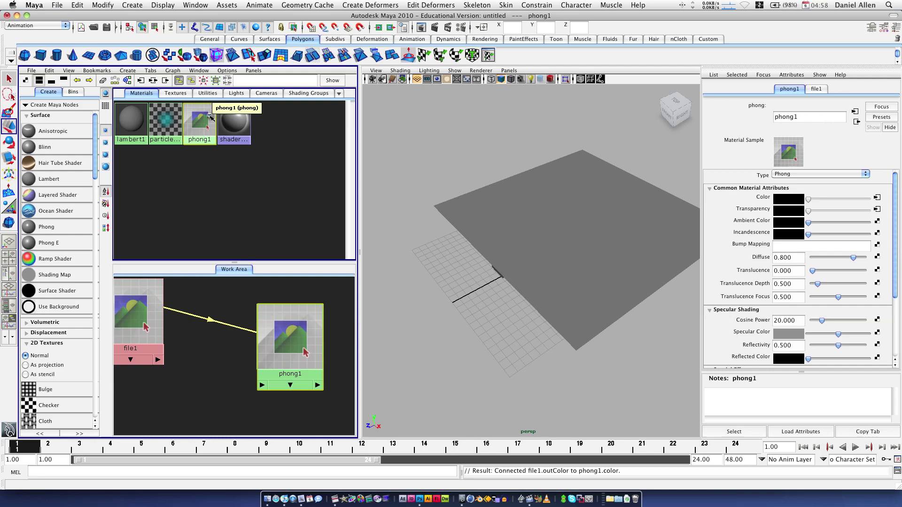
pyautogui.rightClick(209, 117)
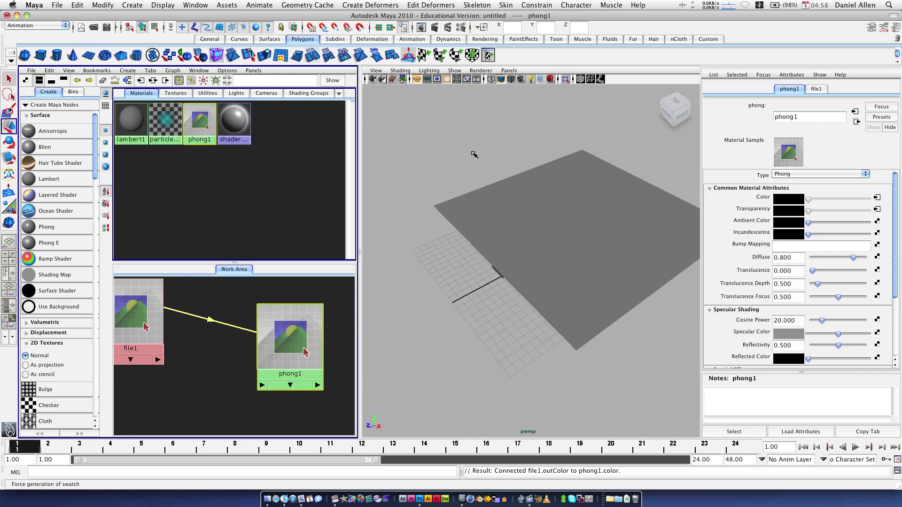
pyautogui.click(578, 196)
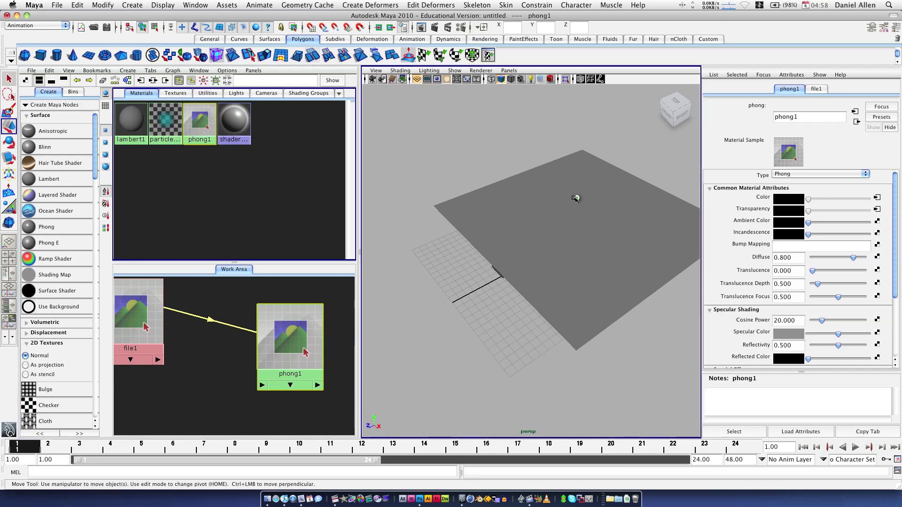
pyautogui.rightClick(197, 117)
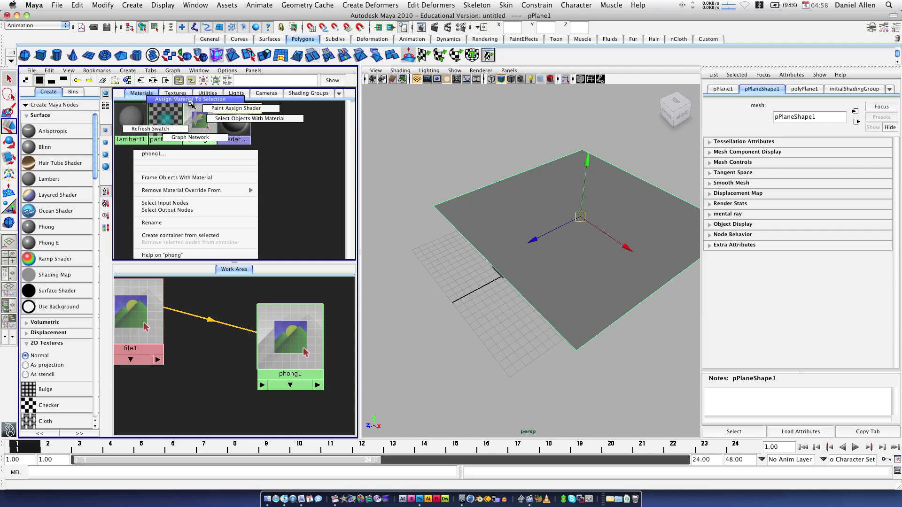
pyautogui.click(190, 99)
pyautogui.click(519, 149)
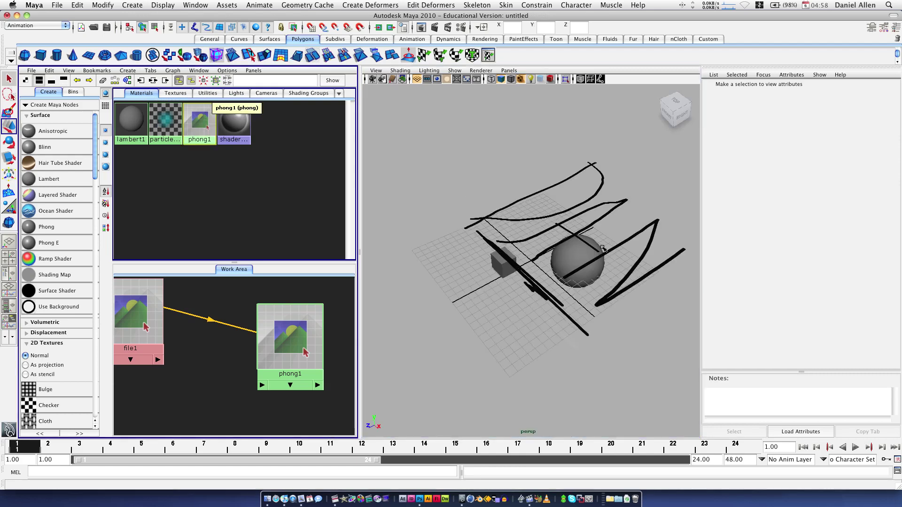
# Maximize the perspective view without interface panels and frame the grey DAN strokes from above
pyautogui.moveTo(200, 123); pyautogui.dragTo(596, 240, button='middle')
pyautogui.moveTo(570, 227)
pyautogui.keyDown('alt'); pyautogui.mouseDown()
pyautogui.moveTo(545, 235)
pyautogui.moveTo(491, 206)
pyautogui.moveTo(625, 269)
pyautogui.moveTo(587, 260)
pyautogui.moveTo(624, 254)
pyautogui.moveTo(599, 261)
pyautogui.moveTo(616, 251)
pyautogui.mouseUp(); pyautogui.keyUp('alt')
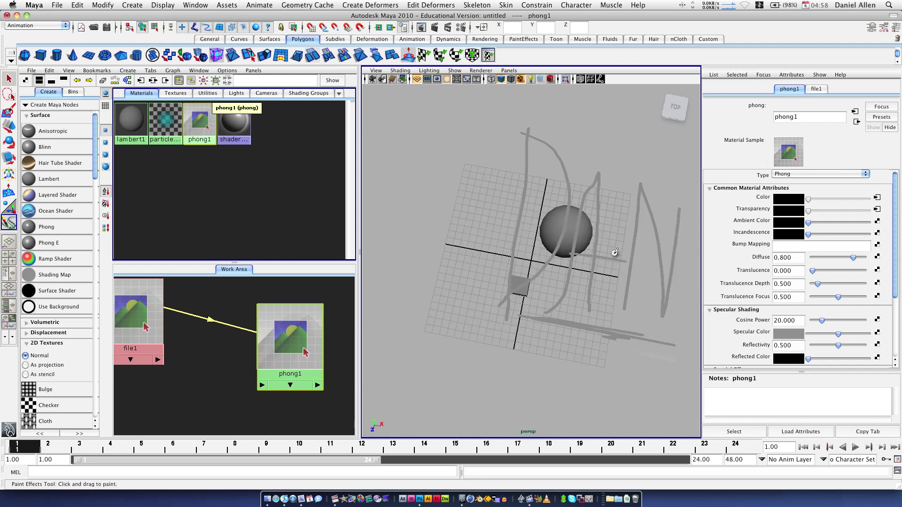
pyautogui.press('space')
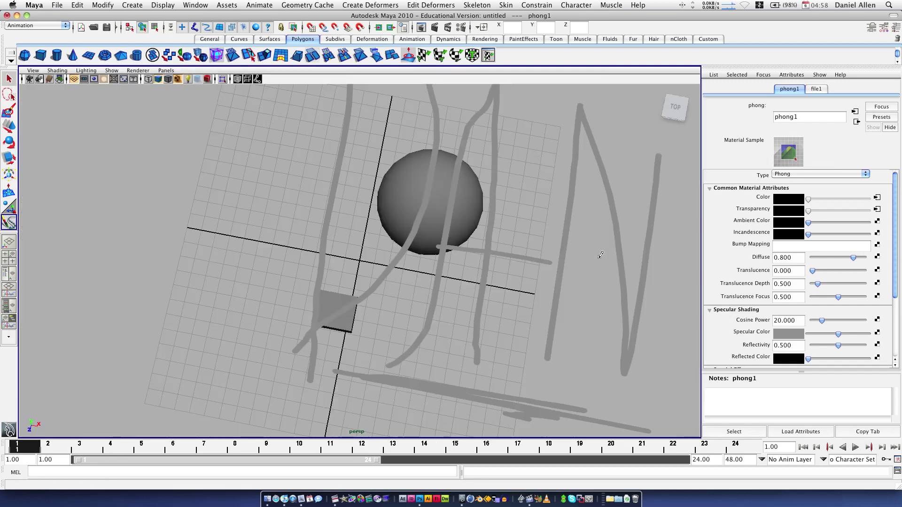
pyautogui.click(891, 18)
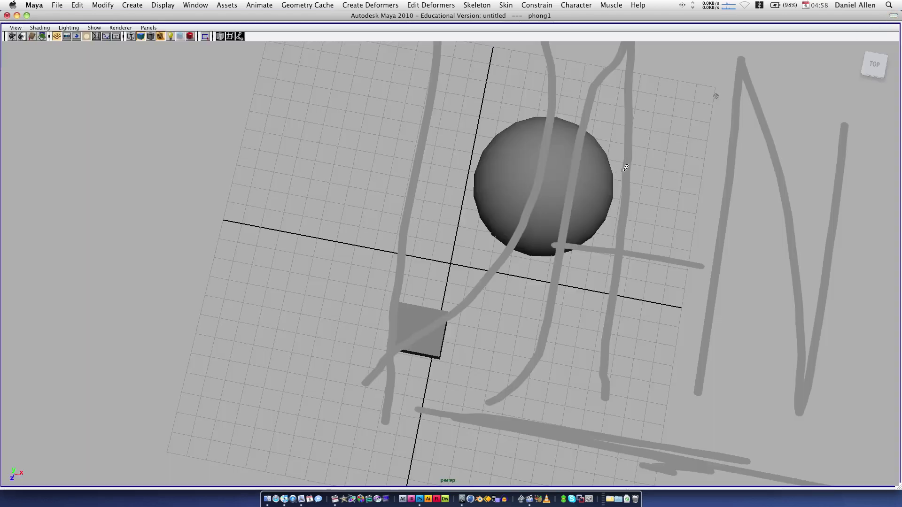
pyautogui.scroll(-5, 626, 168)
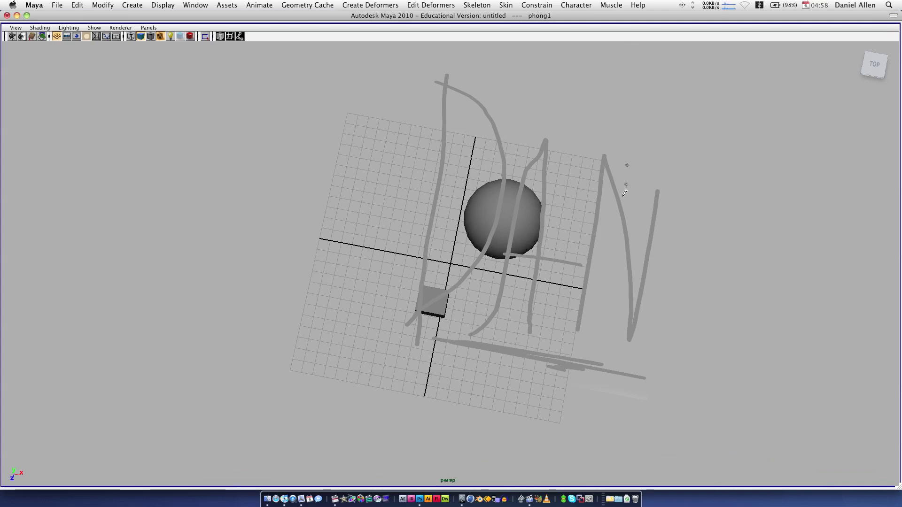
# Paint loose curved Paint Effects strokes over the DAN letters and around the cube
pyautogui.moveTo(629, 224)
pyautogui.keyDown('alt'); pyautogui.mouseDown()
pyautogui.moveTo(610, 197)
pyautogui.moveTo(524, 177)
pyautogui.mouseUp(); pyautogui.keyUp('alt')
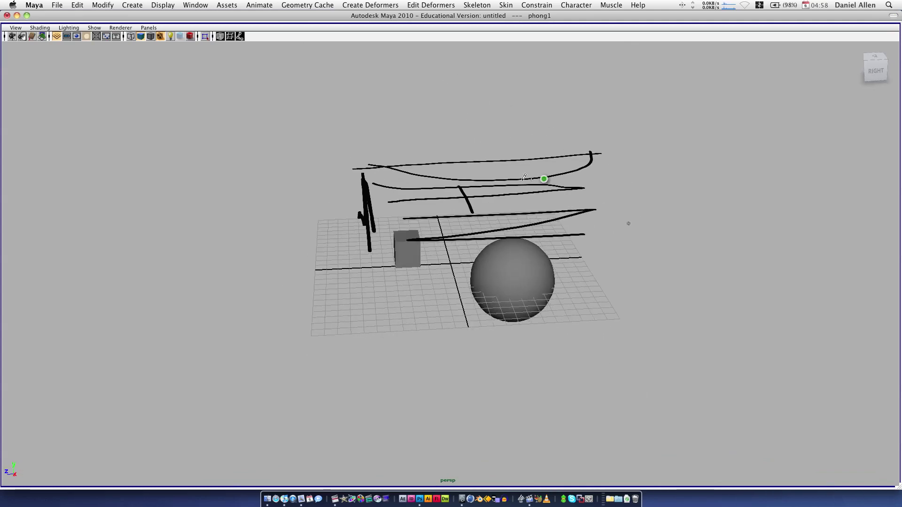
pyautogui.keyDown('alt'); pyautogui.moveTo(534, 212); pyautogui.dragTo(616, 224); pyautogui.keyUp('alt')
pyautogui.moveTo(560, 204); pyautogui.dragTo(567, 186)
pyautogui.moveTo(597, 215)
pyautogui.mouseDown()
pyautogui.moveTo(612, 168)
pyautogui.moveTo(646, 147)
pyautogui.moveTo(617, 120)
pyautogui.moveTo(516, 162)
pyautogui.moveTo(437, 139)
pyautogui.mouseUp()
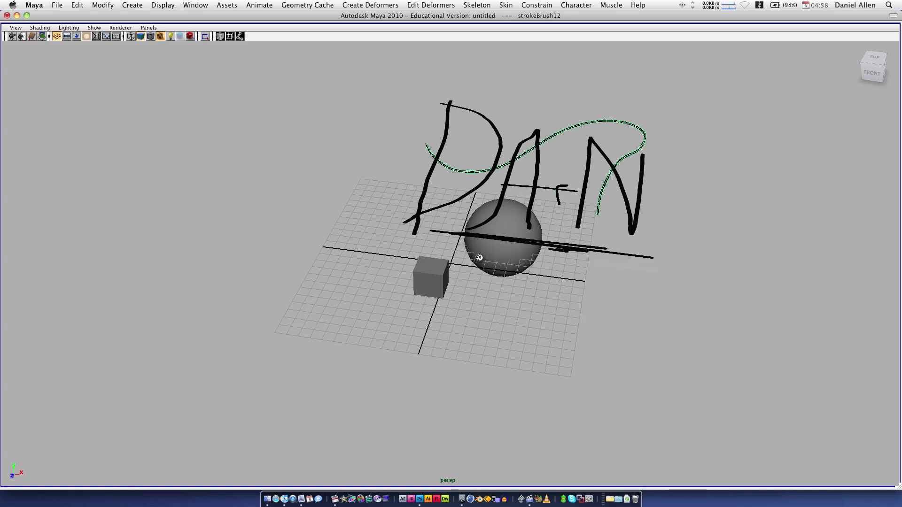
pyautogui.moveTo(399, 229)
pyautogui.mouseDown()
pyautogui.moveTo(425, 256)
pyautogui.moveTo(481, 257)
pyautogui.mouseUp()
pyautogui.press('space')
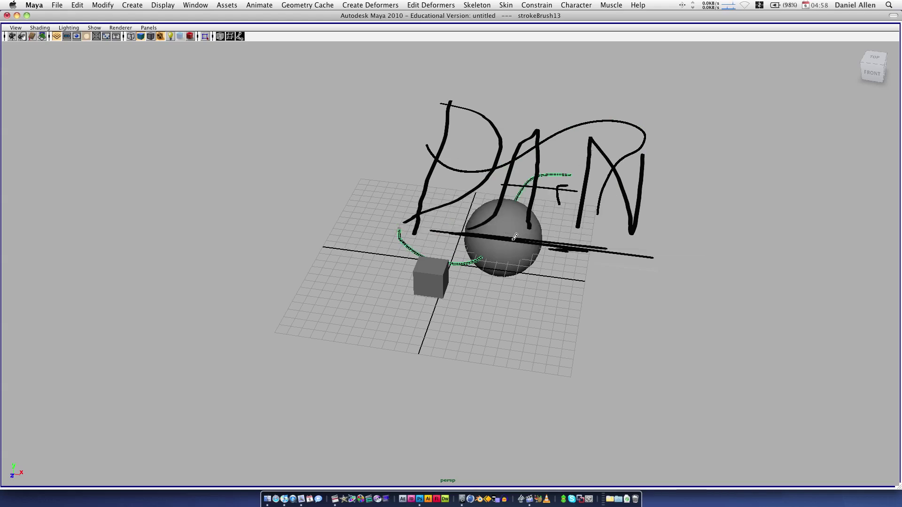
# Paint the letters I, E (with middle bar) and L to the right of DAN
pyautogui.moveTo(515, 237)
pyautogui.keyDown('alt'); pyautogui.mouseDown()
pyautogui.moveTo(468, 207)
pyautogui.moveTo(438, 218)
pyautogui.moveTo(419, 199)
pyautogui.moveTo(337, 211)
pyautogui.moveTo(419, 221)
pyautogui.moveTo(561, 266)
pyautogui.moveTo(590, 252)
pyautogui.moveTo(503, 231)
pyautogui.moveTo(496, 240)
pyautogui.moveTo(535, 269)
pyautogui.moveTo(547, 268)
pyautogui.moveTo(501, 229)
pyautogui.moveTo(461, 223)
pyautogui.moveTo(492, 265)
pyautogui.moveTo(516, 272)
pyautogui.mouseUp(); pyautogui.keyUp('alt')
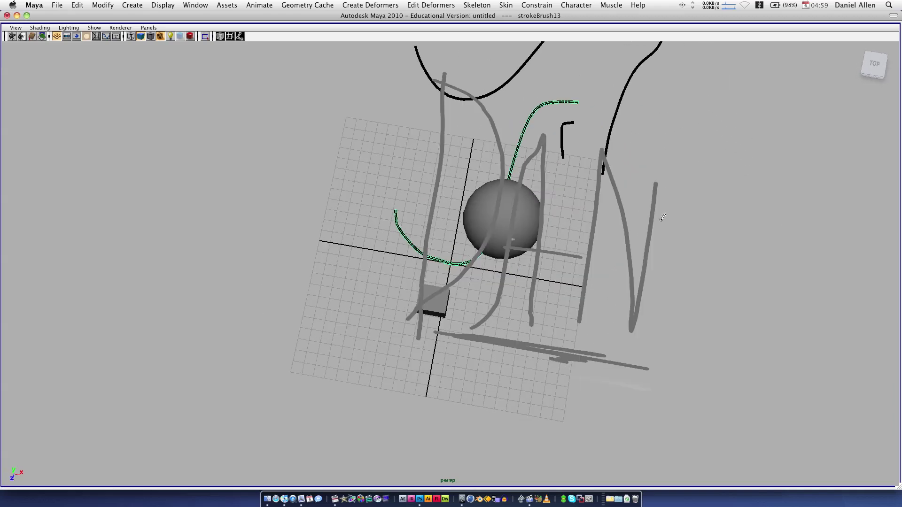
pyautogui.moveTo(691, 190)
pyautogui.mouseDown()
pyautogui.moveTo(749, 191)
pyautogui.moveTo(714, 191)
pyautogui.moveTo(702, 356)
pyautogui.moveTo(684, 358)
pyautogui.moveTo(767, 346)
pyautogui.mouseUp()
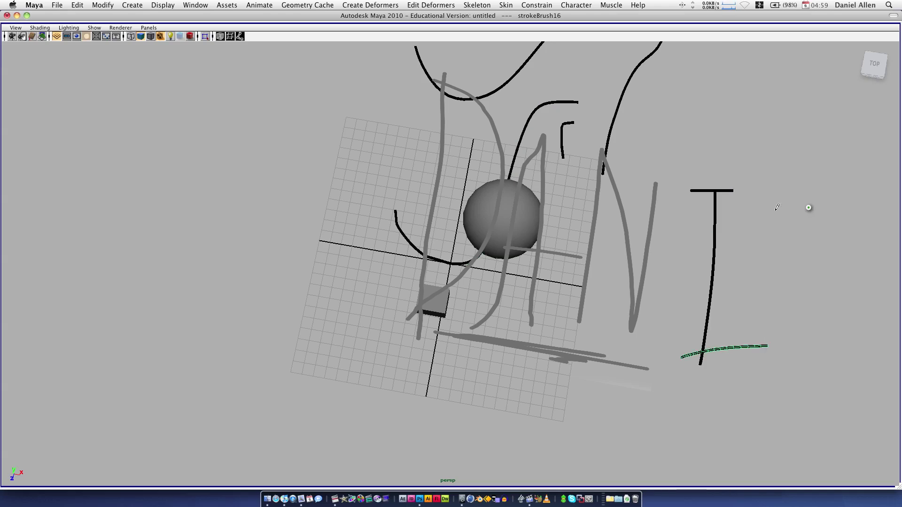
pyautogui.moveTo(840, 208); pyautogui.dragTo(833, 355)
pyautogui.moveTo(767, 260); pyautogui.dragTo(835, 259)
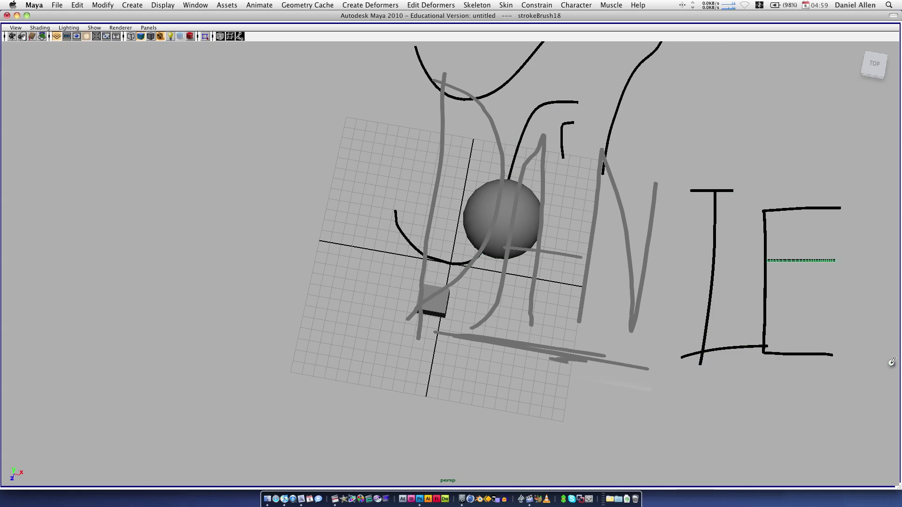
pyautogui.moveTo(869, 217); pyautogui.dragTo(888, 361)
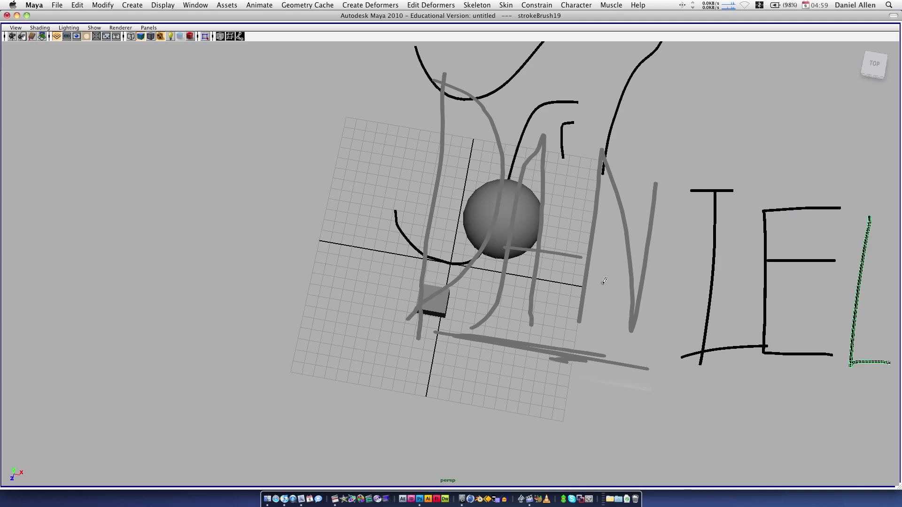
pyautogui.moveTo(562, 290)
pyautogui.keyDown('alt'); pyautogui.mouseDown()
pyautogui.moveTo(586, 278)
pyautogui.moveTo(619, 188)
pyautogui.moveTo(650, 189)
pyautogui.moveTo(596, 193)
pyautogui.moveTo(539, 221)
pyautogui.moveTo(538, 251)
pyautogui.mouseUp(); pyautogui.keyUp('alt')
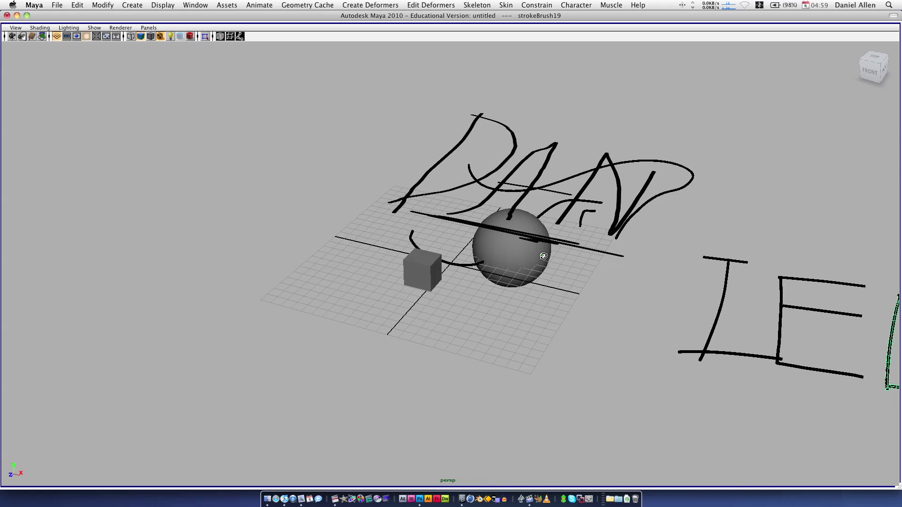
# With the Move tool, shift the I's top crossbar right and upward
pyautogui.keyDown('alt'); pyautogui.moveTo(543, 256); pyautogui.dragTo(566, 294); pyautogui.keyUp('alt')
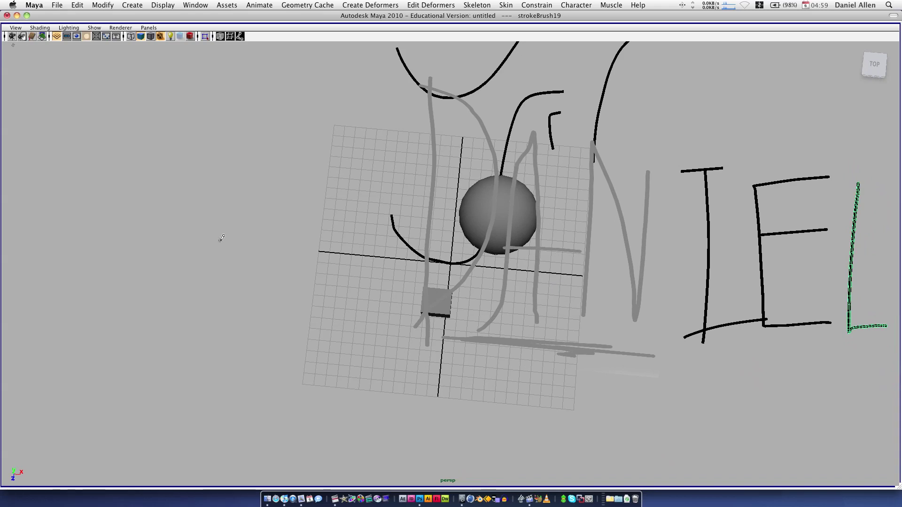
pyautogui.press('w')
pyautogui.click(324, 201)
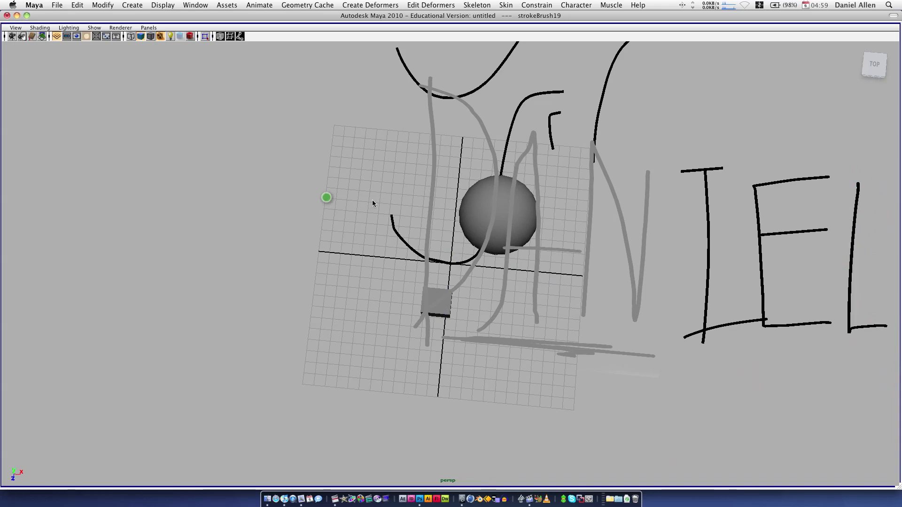
pyautogui.click(708, 229)
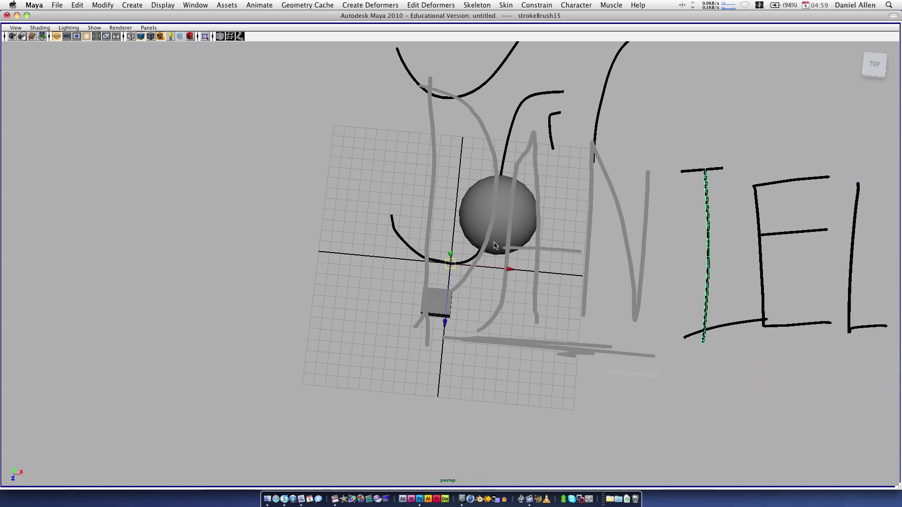
pyautogui.moveTo(451, 264)
pyautogui.mouseDown()
pyautogui.moveTo(449, 235)
pyautogui.moveTo(447, 255)
pyautogui.moveTo(462, 228)
pyautogui.moveTo(450, 243)
pyautogui.mouseUp()
pyautogui.click(705, 172)
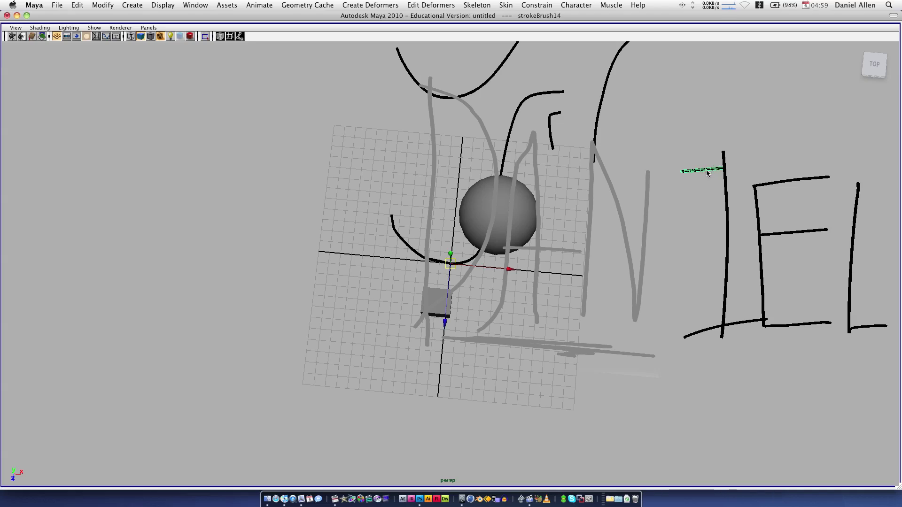
pyautogui.moveTo(516, 272); pyautogui.dragTo(536, 269)
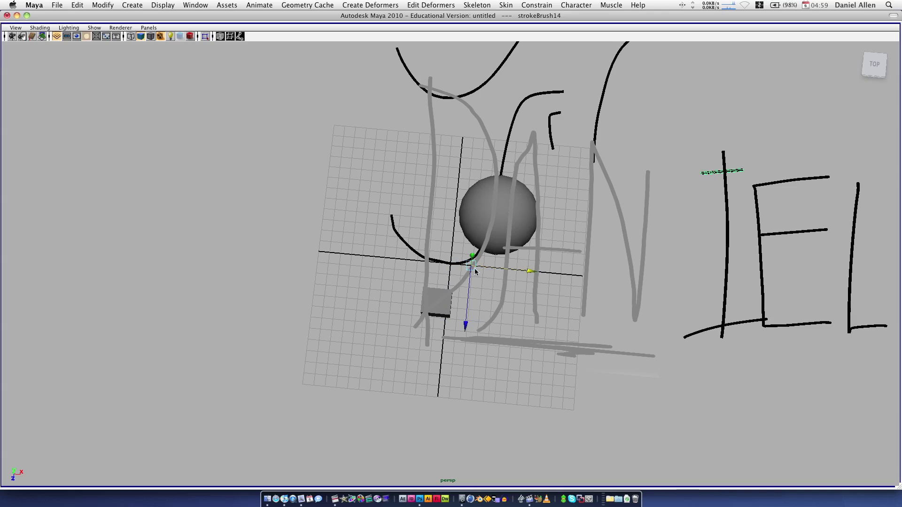
pyautogui.moveTo(469, 322); pyautogui.dragTo(469, 300)
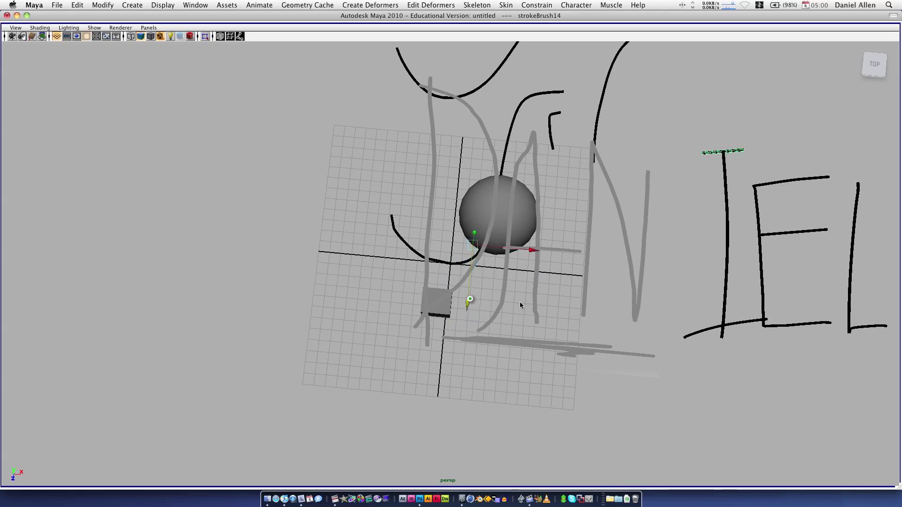
# Reposition the E's middle bar left and lower to line up with the E
pyautogui.click(778, 232)
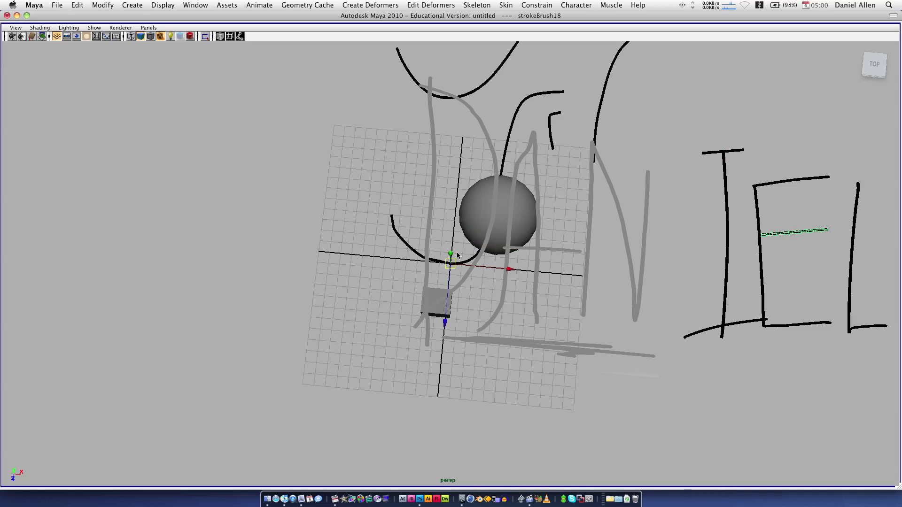
pyautogui.moveTo(451, 255); pyautogui.dragTo(451, 237)
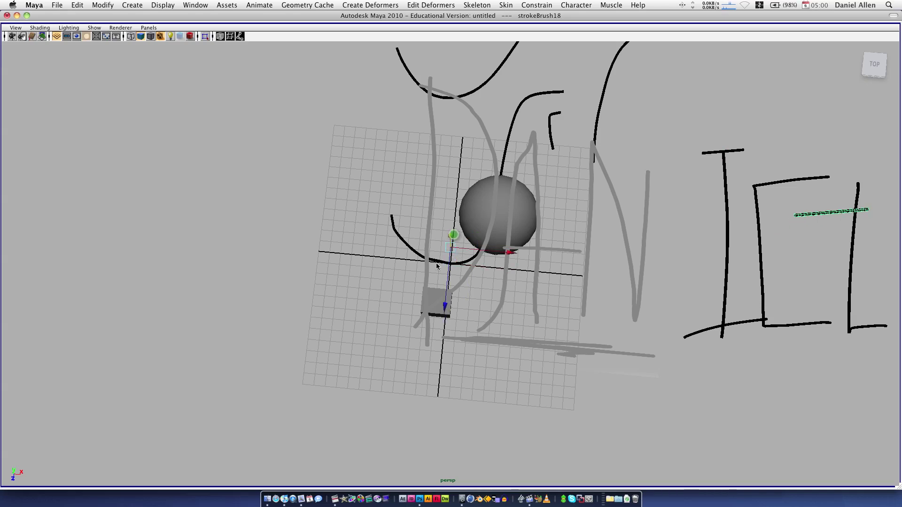
pyautogui.moveTo(513, 256); pyautogui.dragTo(470, 254)
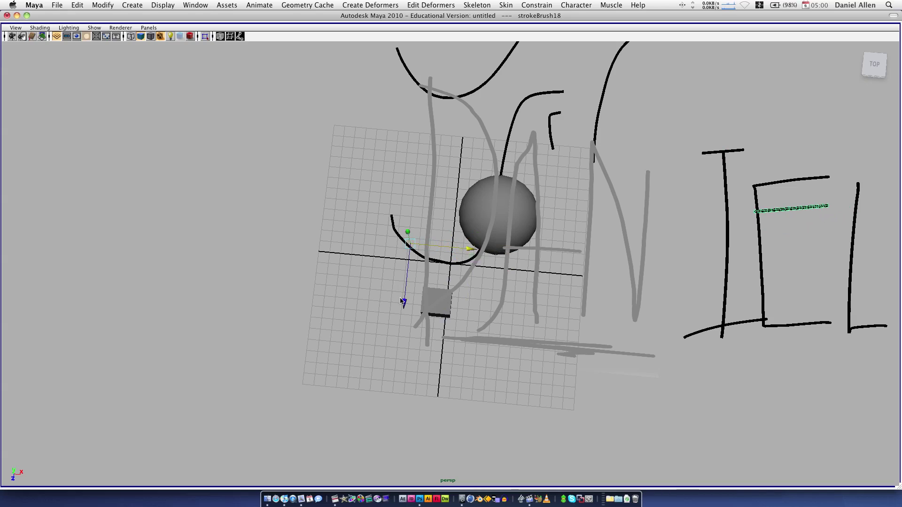
pyautogui.moveTo(403, 301); pyautogui.dragTo(401, 330)
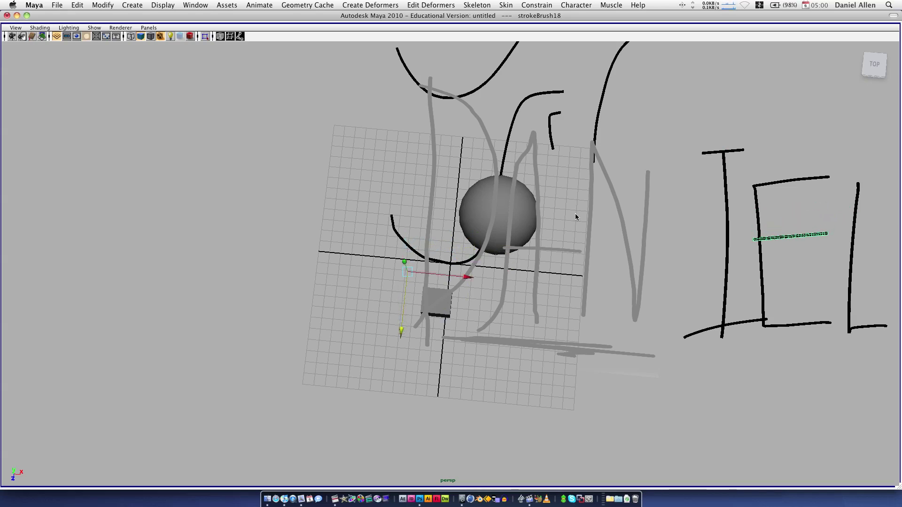
# Move the L stroke so it sits just right of the E, then deselect it
pyautogui.click(864, 329)
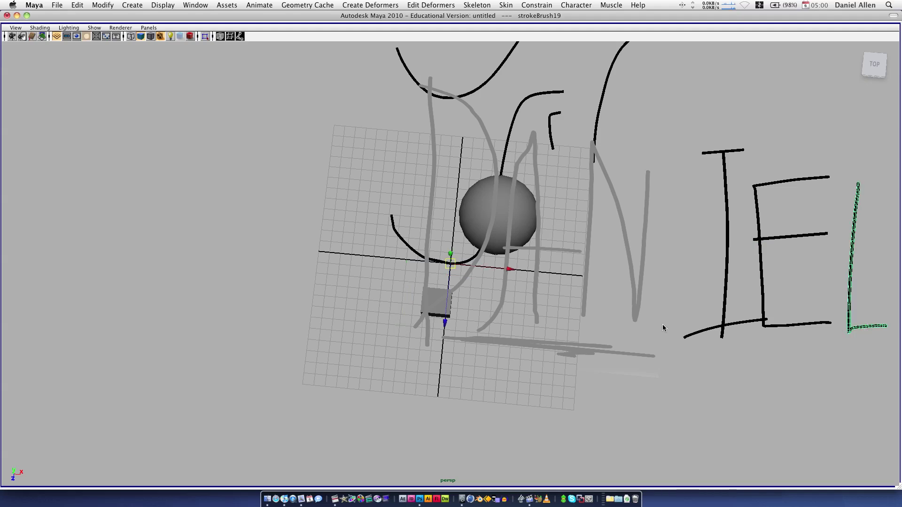
pyautogui.moveTo(452, 253)
pyautogui.mouseDown()
pyautogui.moveTo(458, 312)
pyautogui.moveTo(583, 302)
pyautogui.moveTo(559, 291)
pyautogui.moveTo(628, 287)
pyautogui.mouseUp()
pyautogui.press('r')
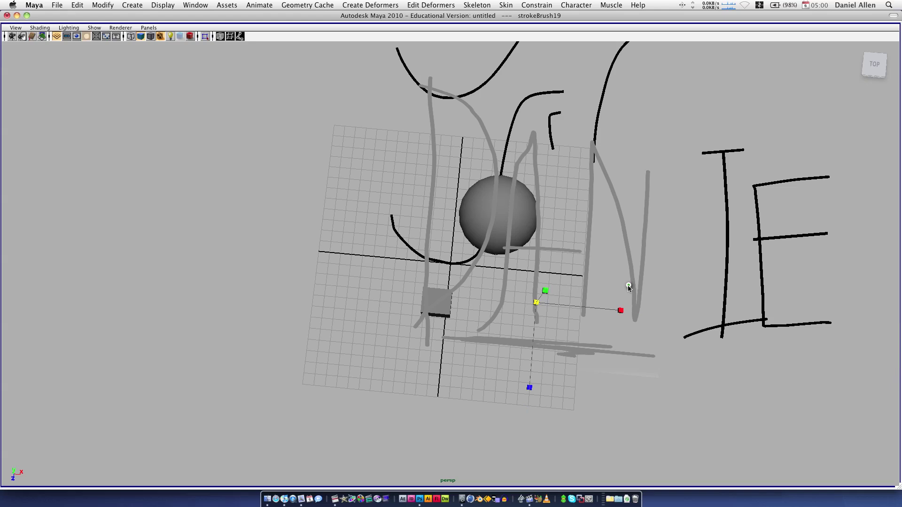
pyautogui.press('w')
pyautogui.moveTo(588, 280); pyautogui.dragTo(514, 277)
pyautogui.click(432, 392)
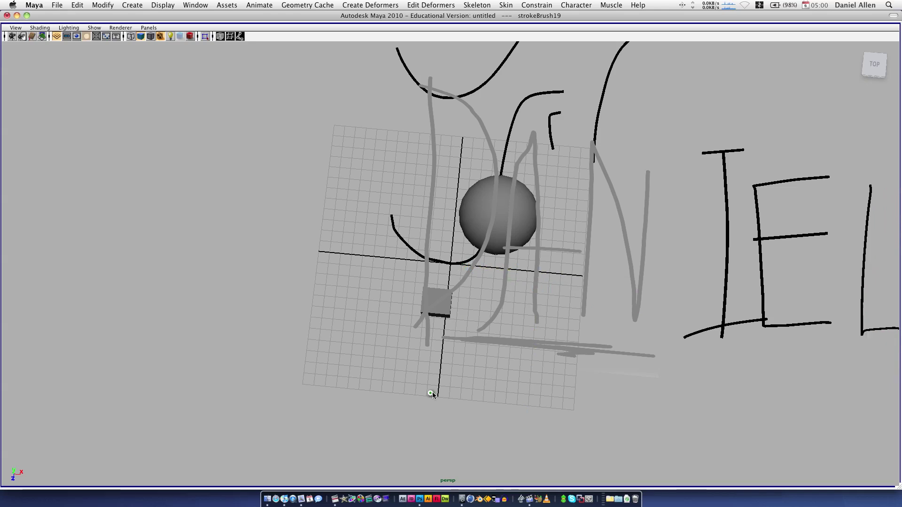
pyautogui.moveTo(413, 381)
pyautogui.keyDown('alt'); pyautogui.mouseDown()
pyautogui.moveTo(385, 315)
pyautogui.moveTo(315, 306)
pyautogui.moveTo(277, 287)
pyautogui.moveTo(294, 291)
pyautogui.moveTo(296, 305)
pyautogui.moveTo(301, 300)
pyautogui.moveTo(358, 364)
pyautogui.moveTo(413, 371)
pyautogui.moveTo(417, 382)
pyautogui.mouseUp(); pyautogui.keyUp('alt')
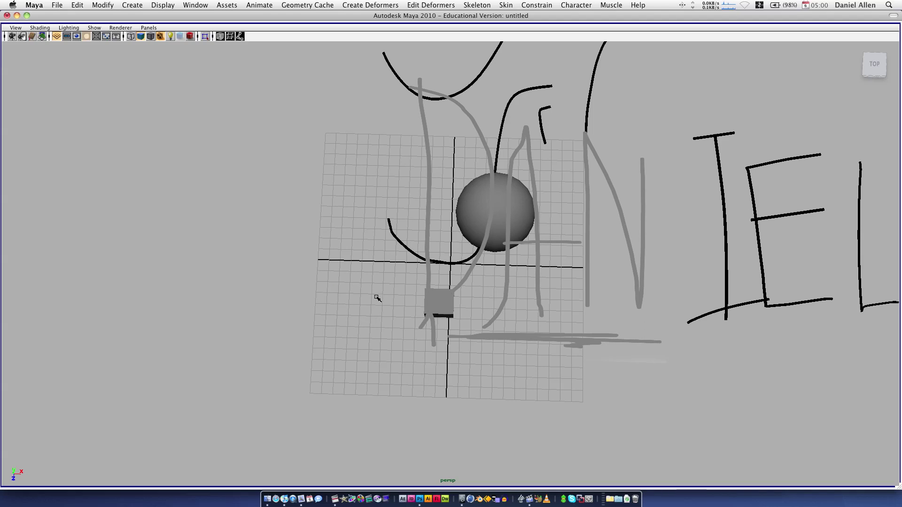
# Restore Maya's full interface around the viewport showing DANIEL from above
pyautogui.moveTo(416, 201)
pyautogui.keyDown('alt'); pyautogui.mouseDown()
pyautogui.moveTo(358, 161)
pyautogui.moveTo(503, 203)
pyautogui.moveTo(358, 173)
pyautogui.moveTo(375, 159)
pyautogui.mouseUp(); pyautogui.keyUp('alt')
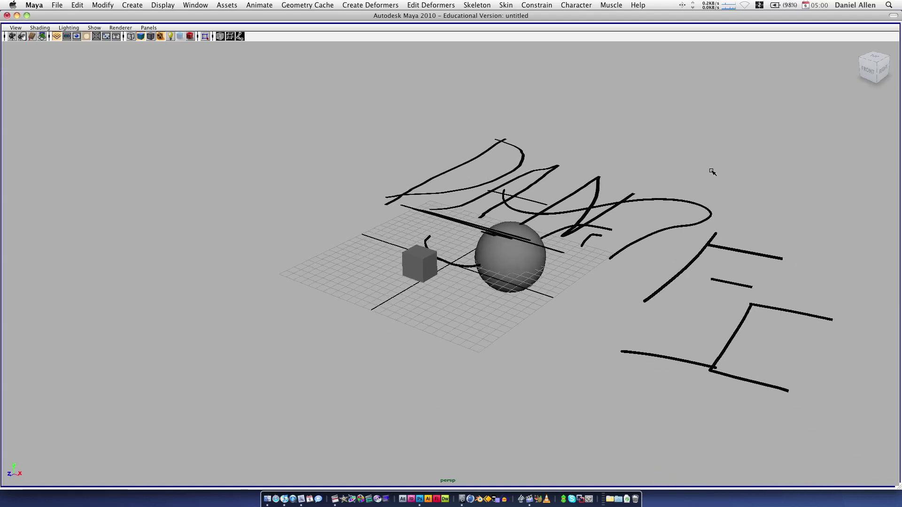
pyautogui.click(893, 16)
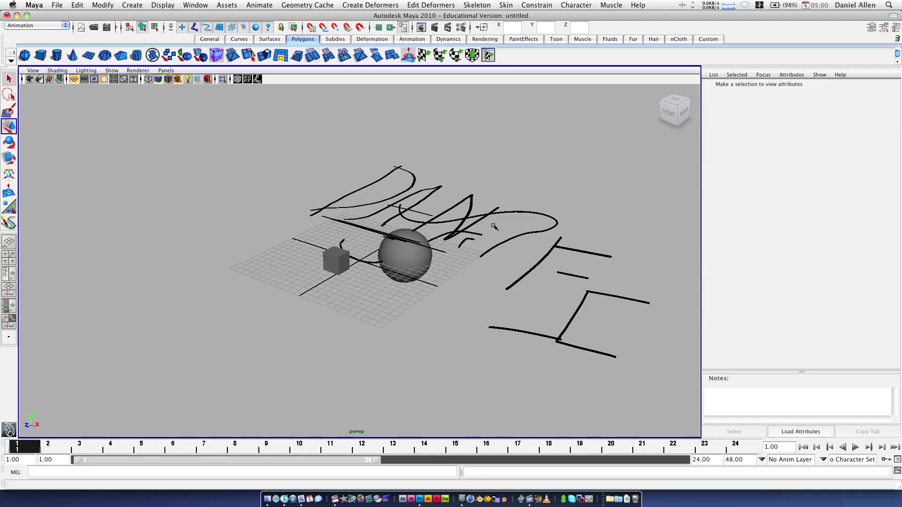
pyautogui.moveTo(494, 227)
pyautogui.keyDown('alt'); pyautogui.mouseDown()
pyautogui.moveTo(432, 216)
pyautogui.moveTo(557, 237)
pyautogui.moveTo(568, 207)
pyautogui.moveTo(554, 200)
pyautogui.moveTo(535, 197)
pyautogui.moveTo(565, 208)
pyautogui.moveTo(586, 252)
pyautogui.moveTo(540, 257)
pyautogui.moveTo(495, 235)
pyautogui.moveTo(504, 255)
pyautogui.moveTo(537, 258)
pyautogui.mouseUp(); pyautogui.keyUp('alt')
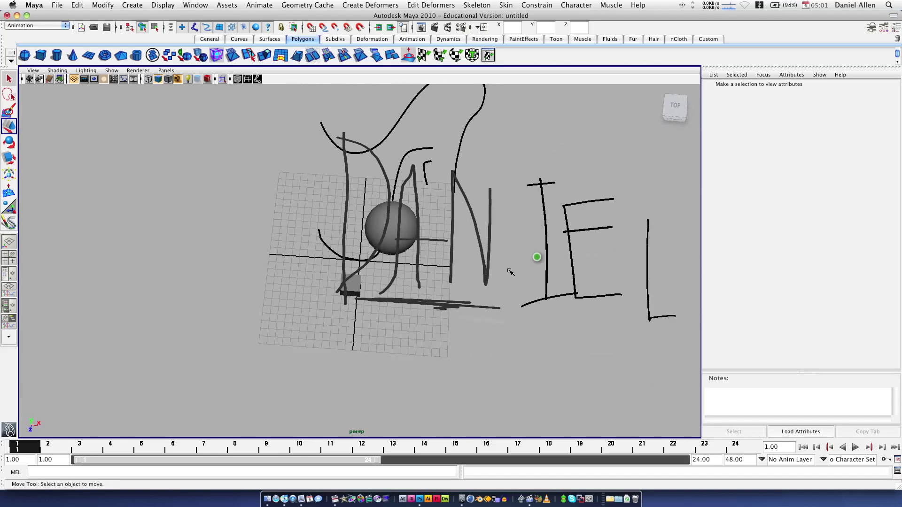
pyautogui.click(420, 499)
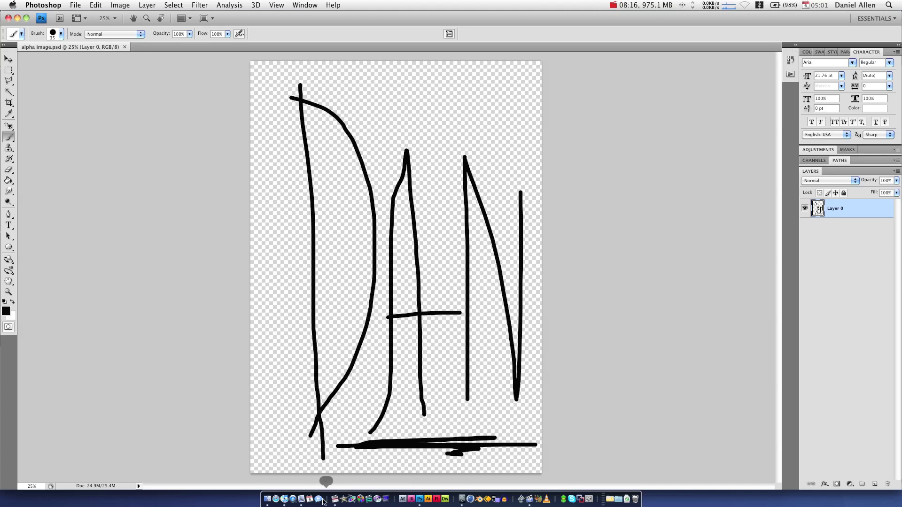
pyautogui.click(462, 500)
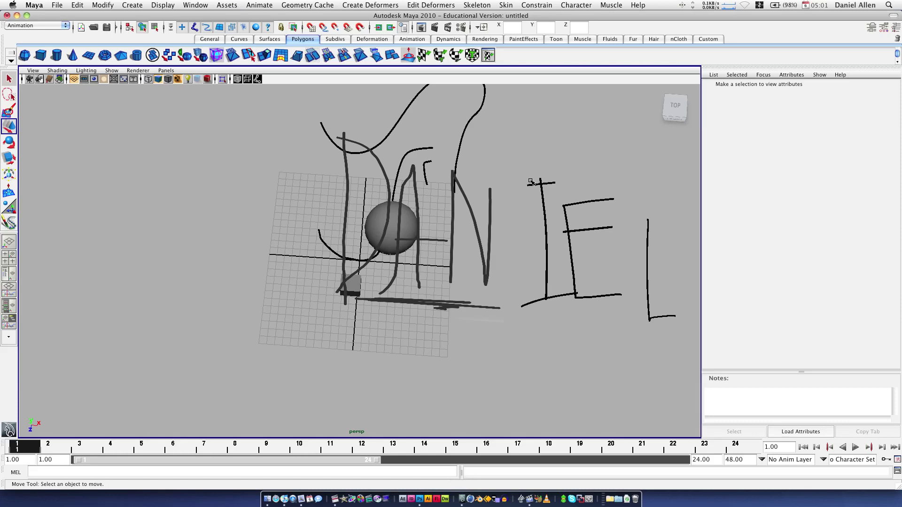